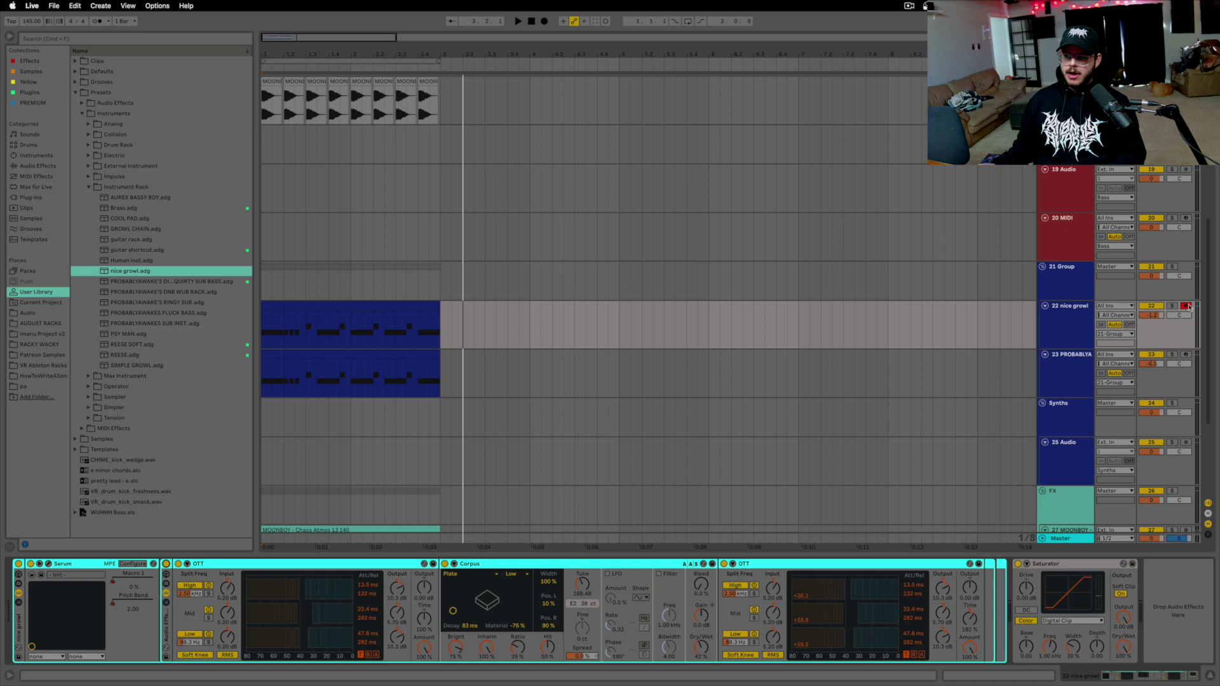
Compare the growl with its audio effect rack off and on, and open Serum's plug-in window on the nice growl track
{"action": "left_click", "coordinate": [166, 564]}
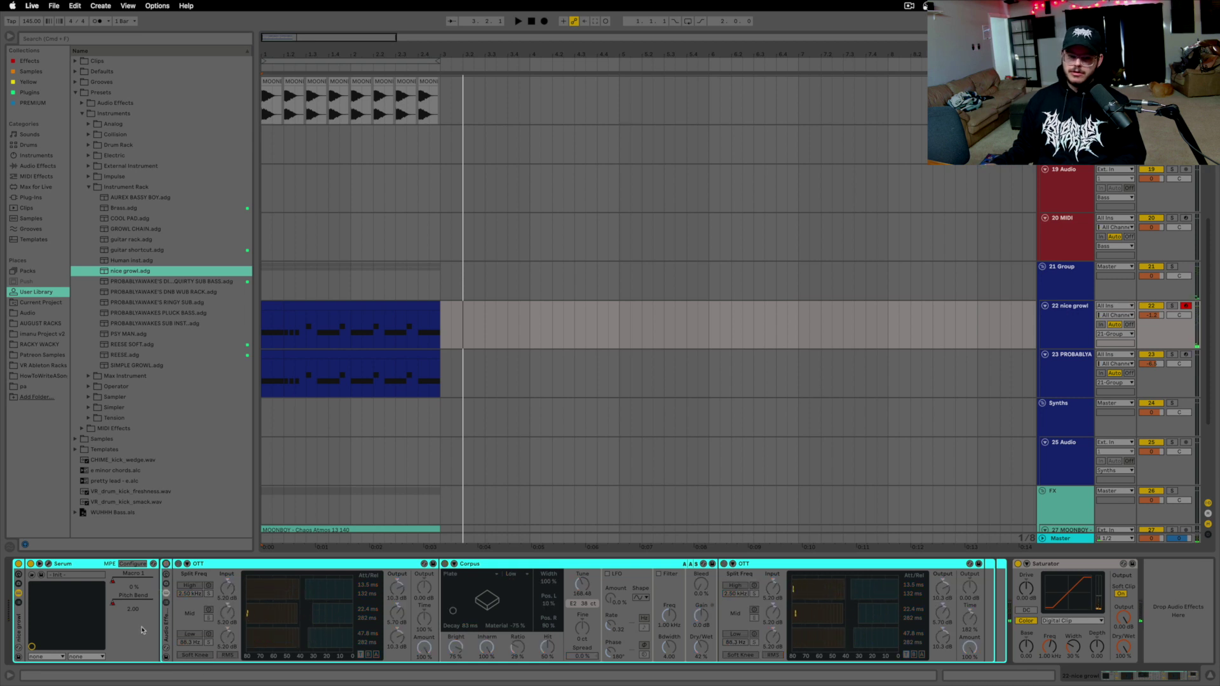
{"action": "left_click", "coordinate": [167, 563]}
{"action": "left_click", "coordinate": [56, 564]}
{"action": "left_click", "coordinate": [48, 563]}
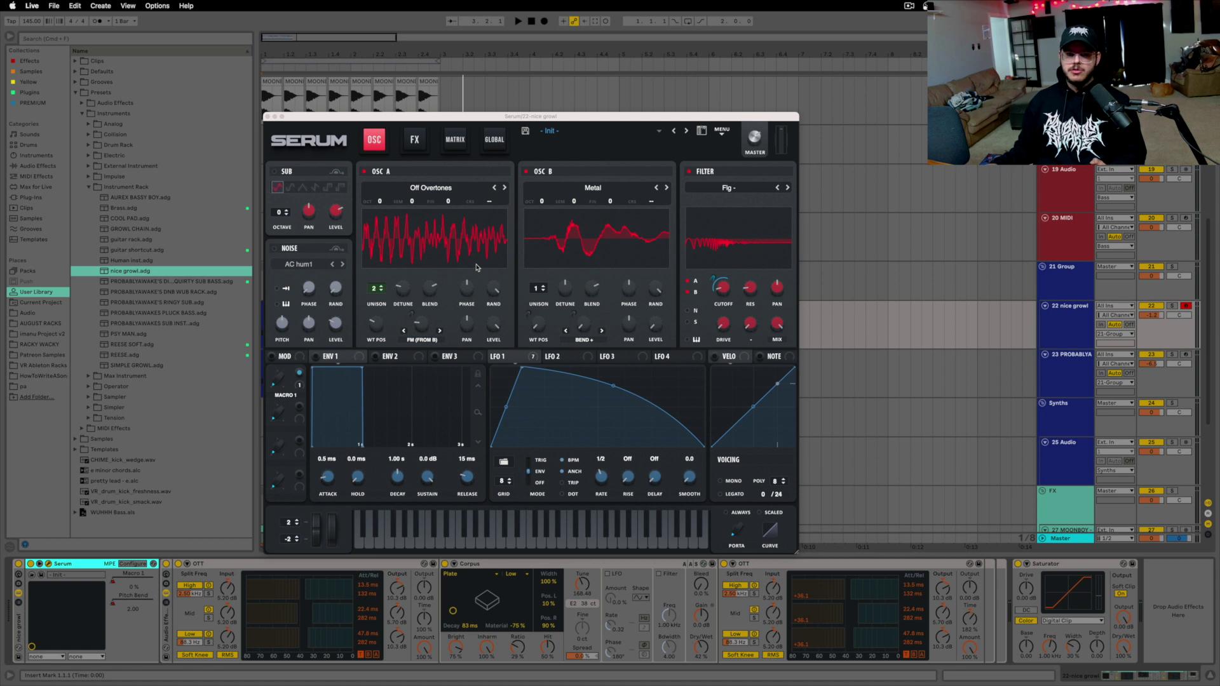
Look through oscillator A's wavetable categories around Tables and keep Off Overtones
{"action": "left_click", "coordinate": [455, 189]}
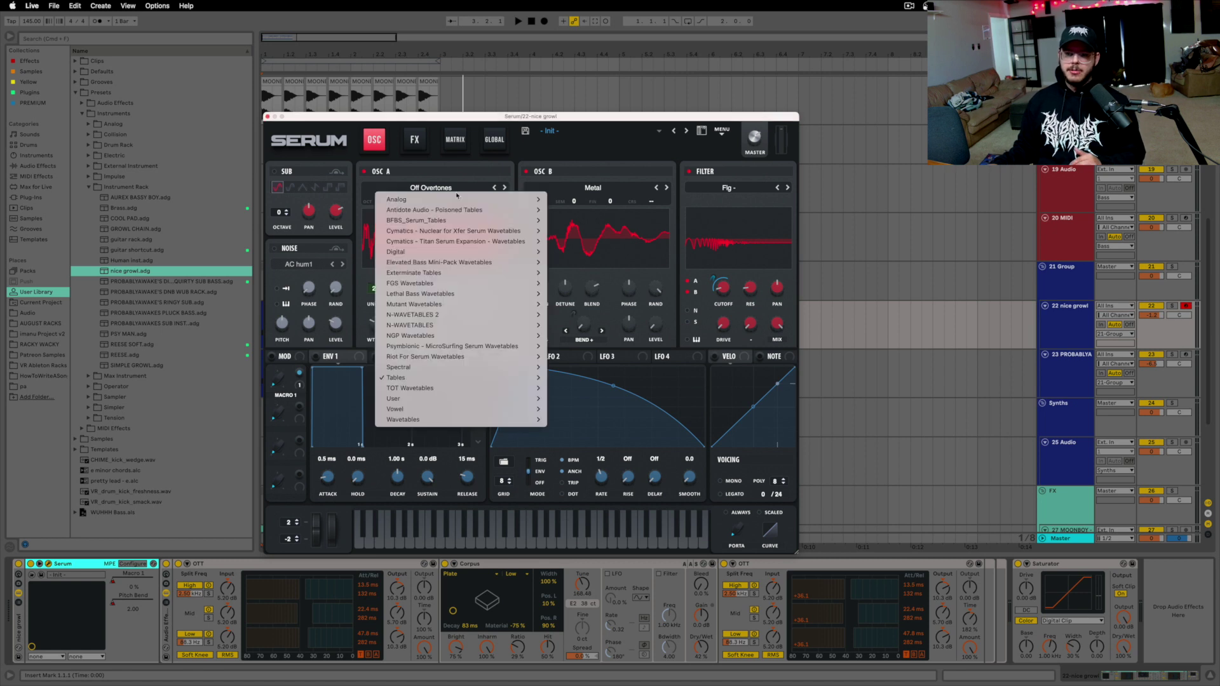
{"action": "left_click", "coordinate": [457, 194]}
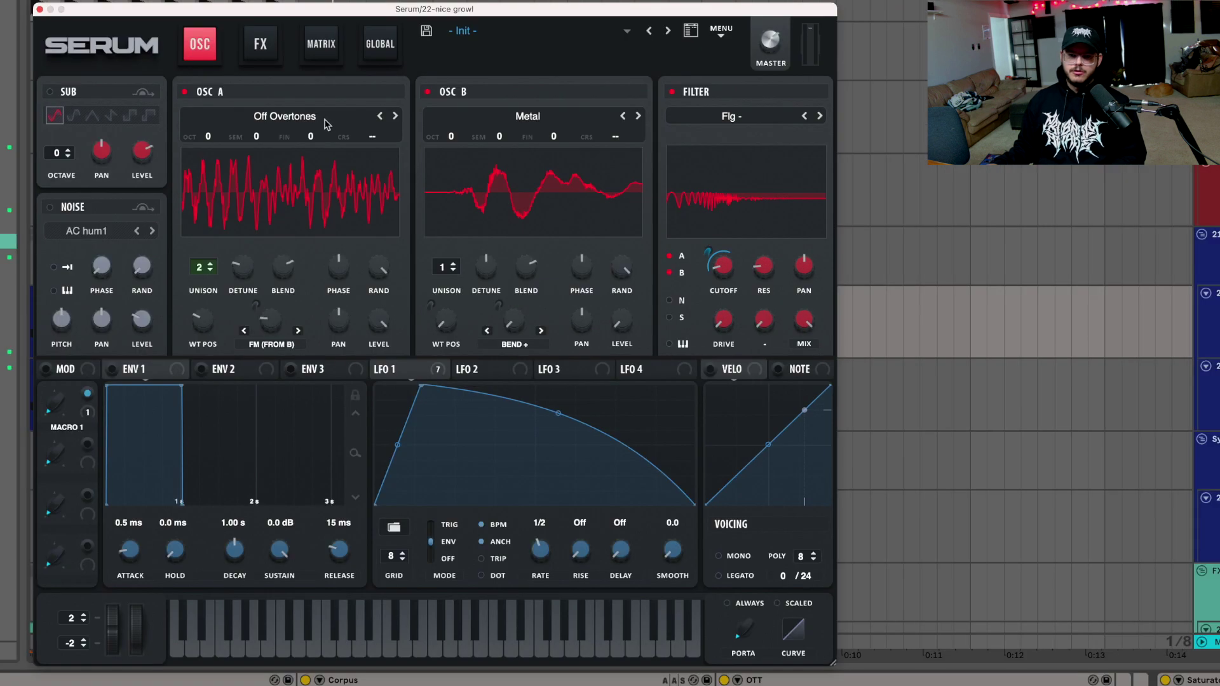
{"action": "left_click", "coordinate": [326, 124]}
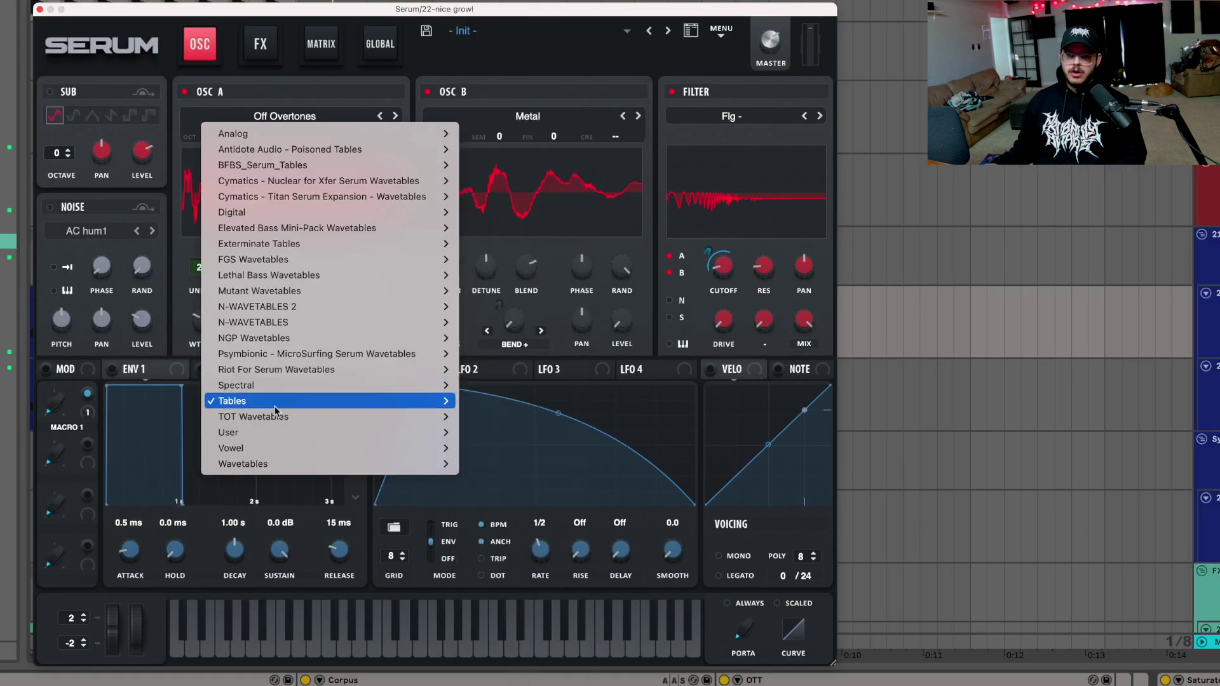
{"action": "left_click", "coordinate": [268, 81]}
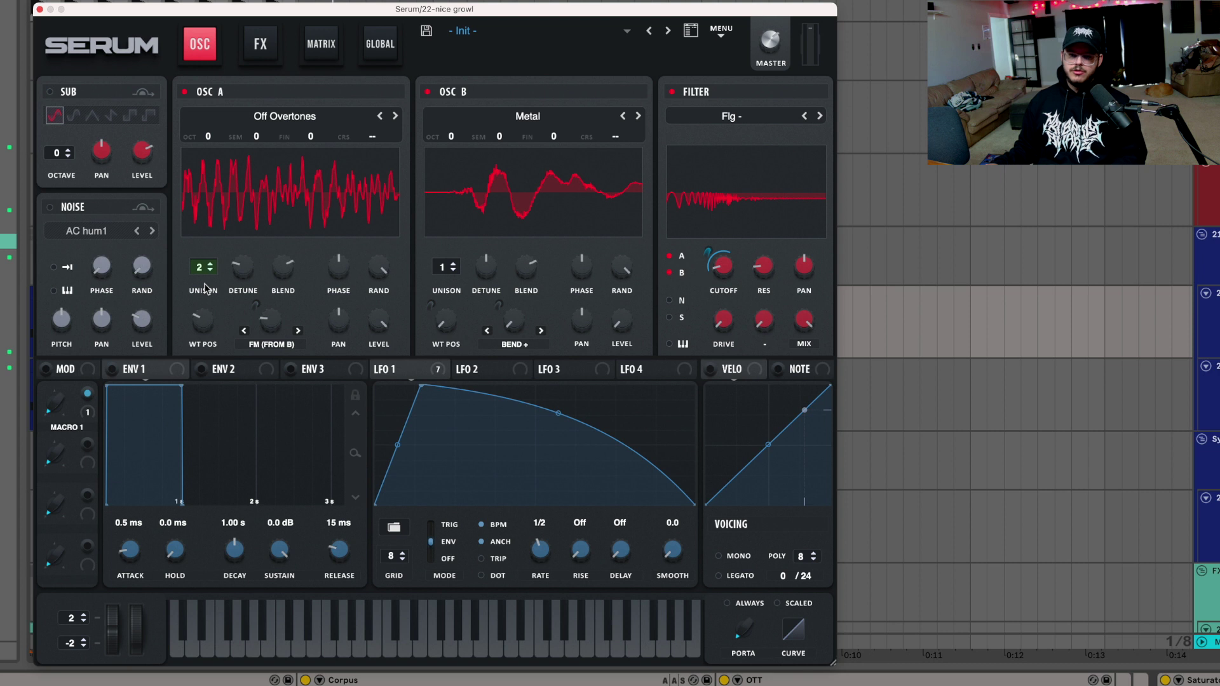
Remove the LFO 1 modulation from oscillator B's wavetable position
{"action": "left_click", "coordinate": [413, 372]}
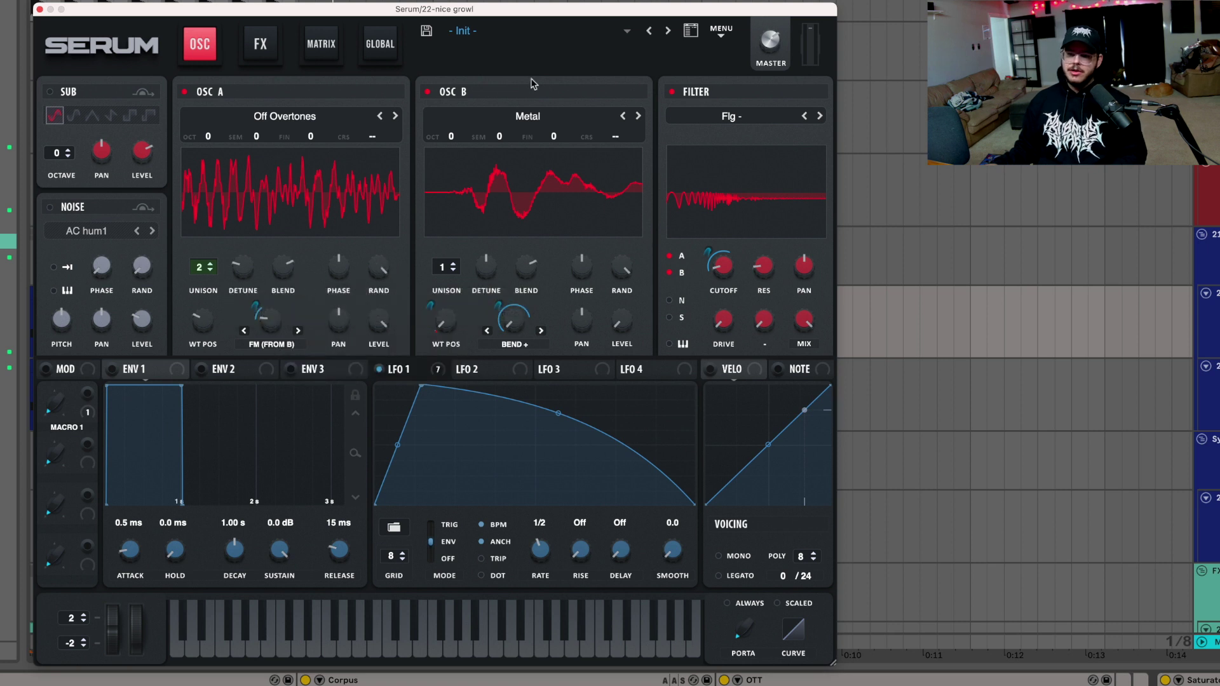
{"action": "left_click", "coordinate": [541, 118]}
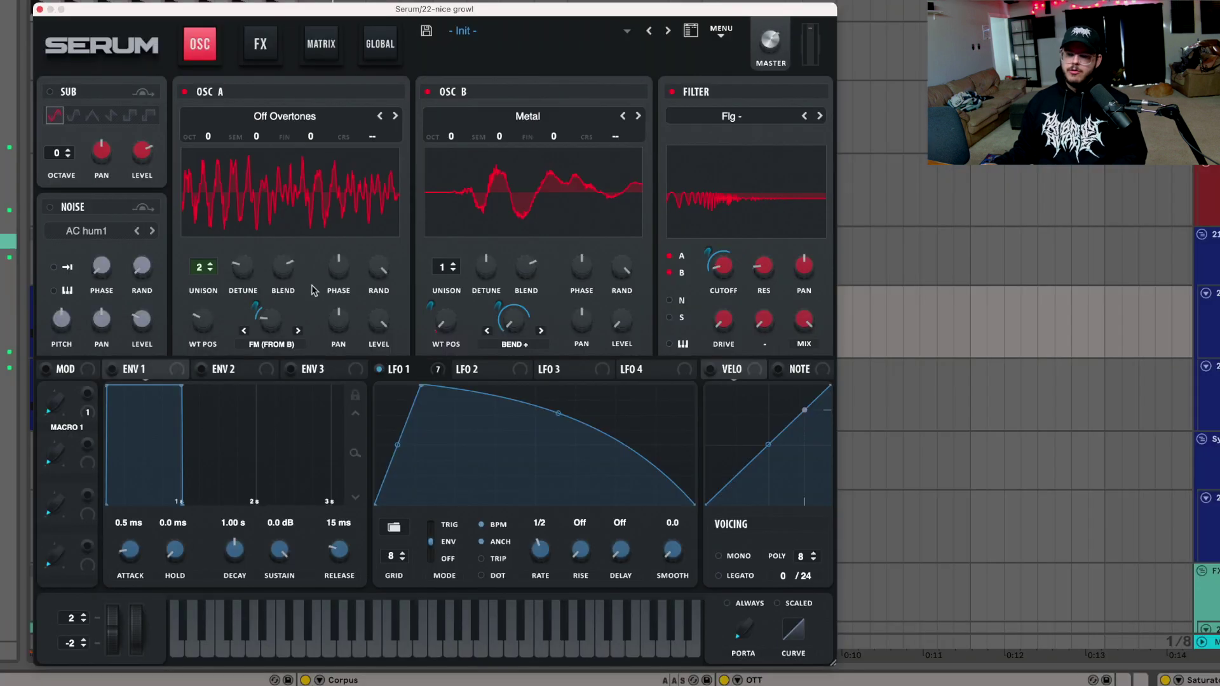
{"action": "right_click", "coordinate": [445, 322]}
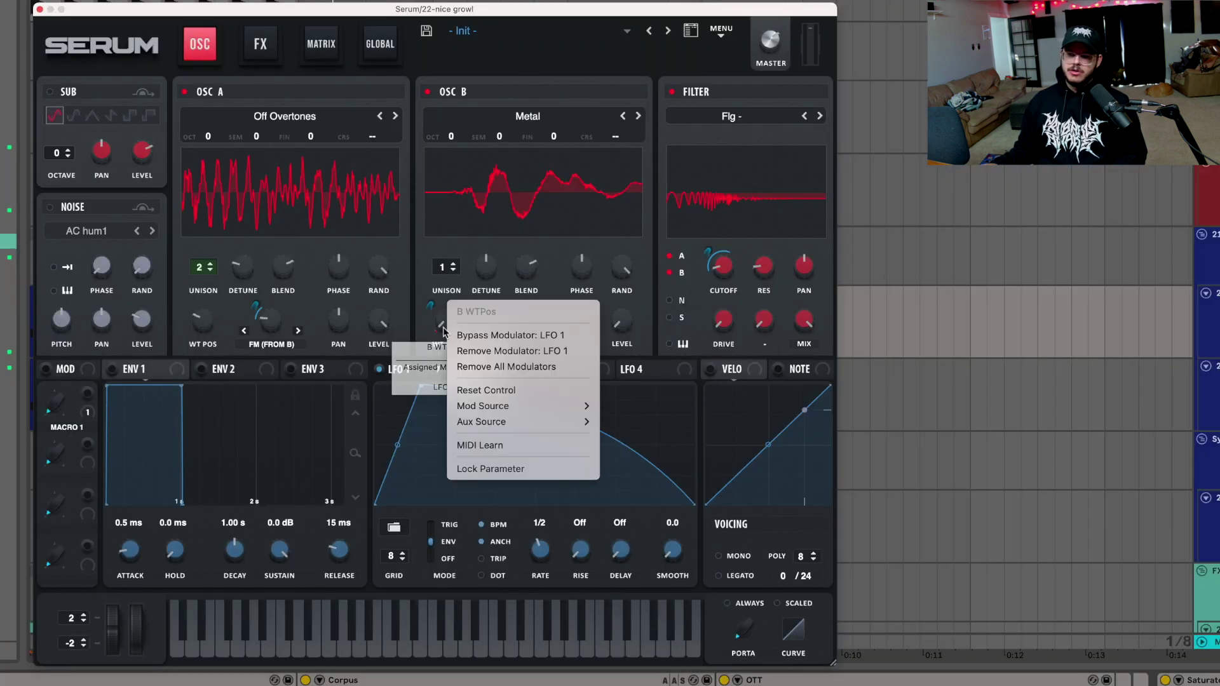
{"action": "left_click", "coordinate": [523, 354]}
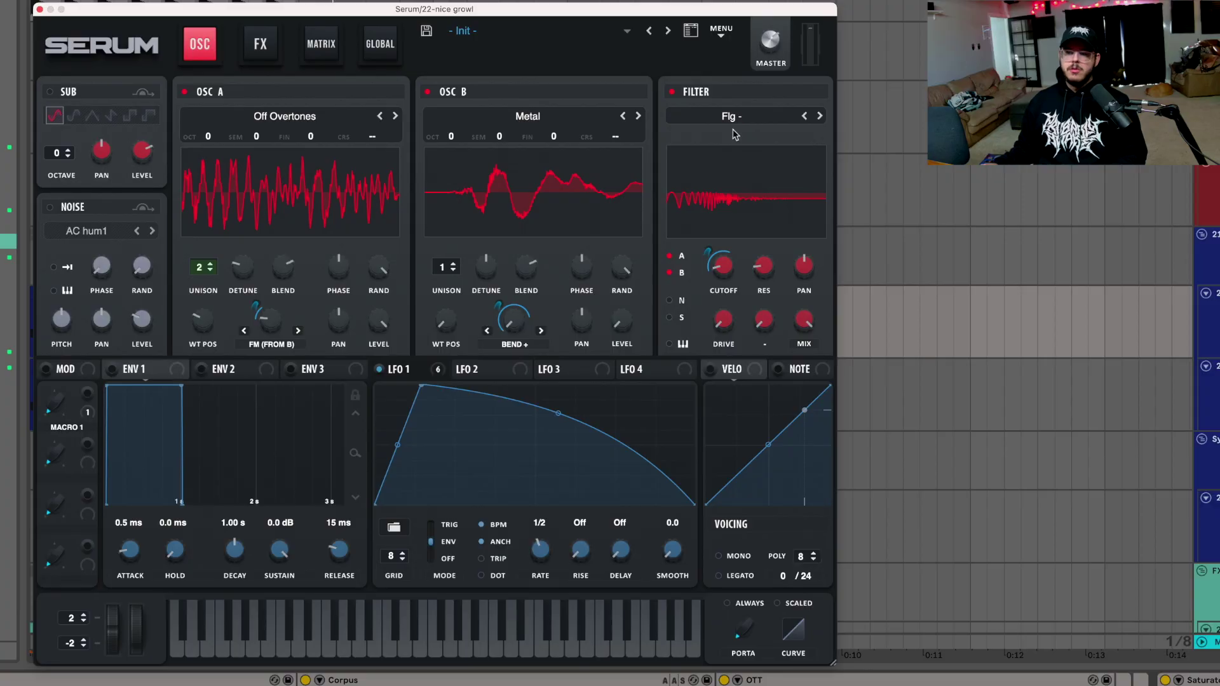
Try the flanger filter types up to Flg H6+ and return the filter to Flg -
{"action": "left_click", "coordinate": [741, 119]}
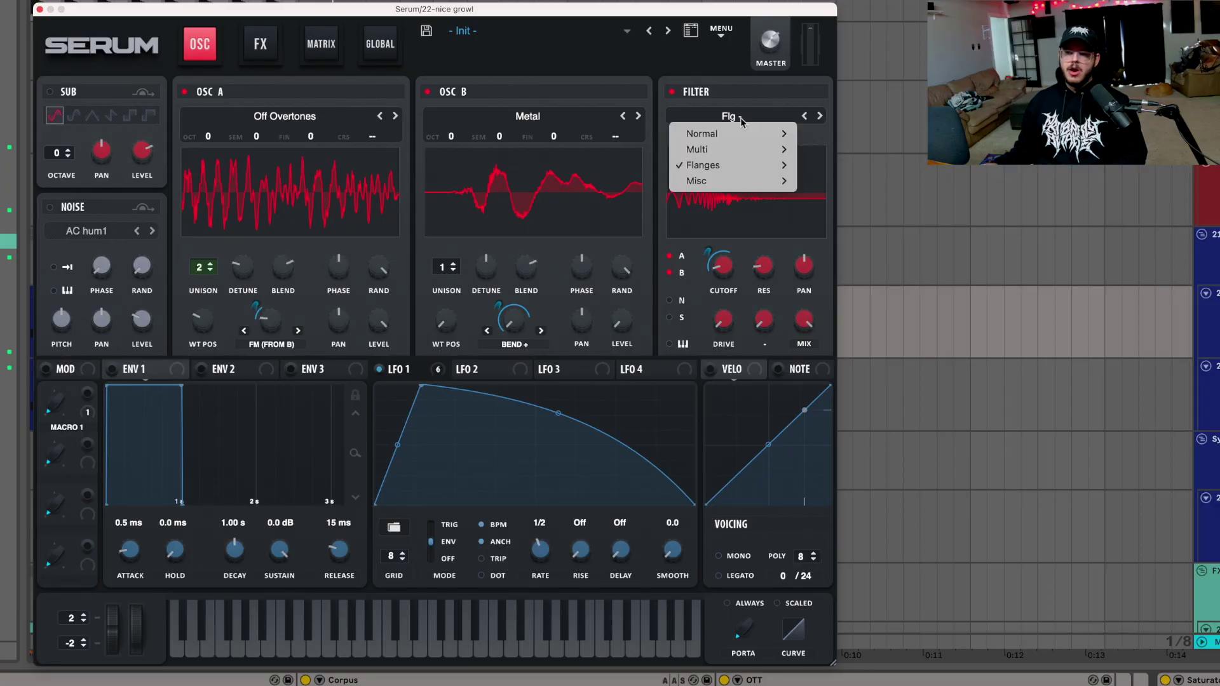
{"action": "mouse_move", "coordinate": [758, 169]}
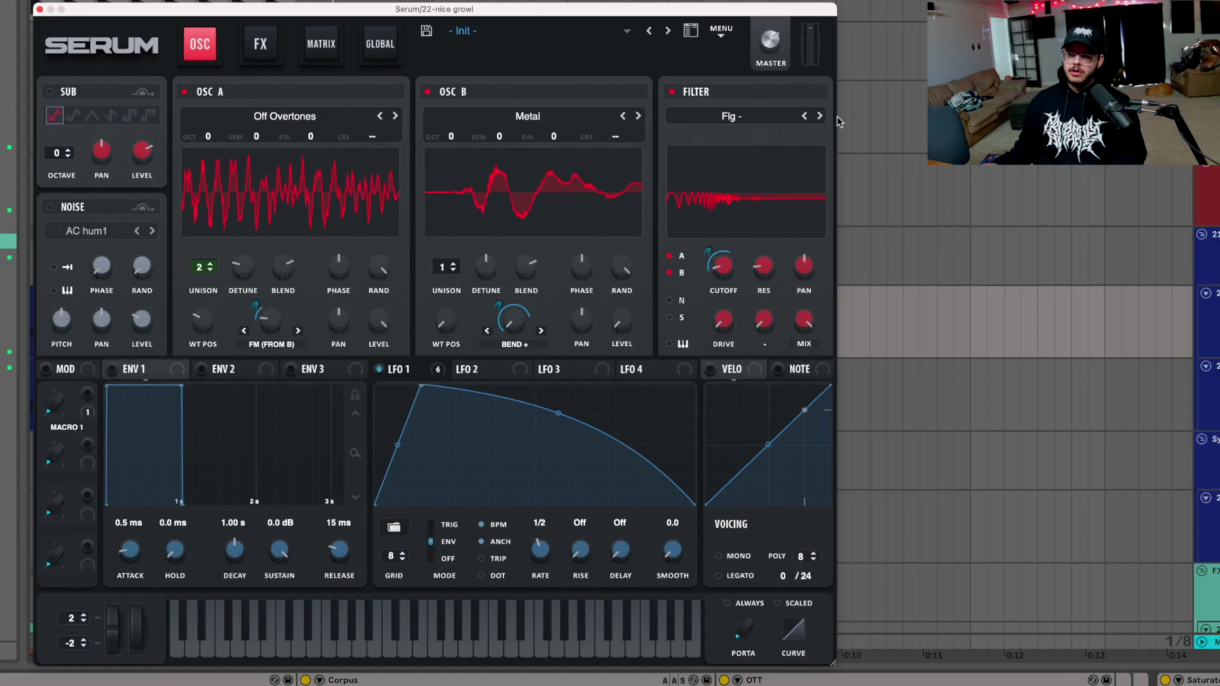
{"action": "left_click", "coordinate": [820, 117]}
{"action": "left_click", "coordinate": [820, 116]}
{"action": "left_click", "coordinate": [819, 117]}
{"action": "left_click", "coordinate": [820, 116]}
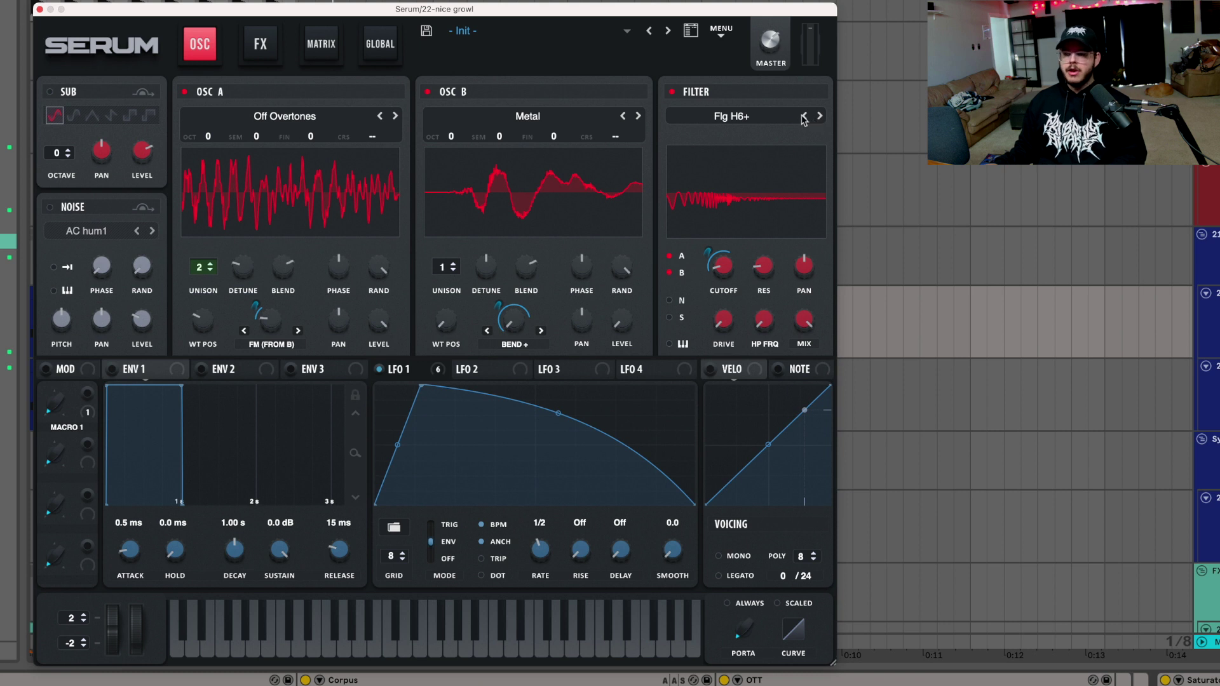
{"action": "left_click", "coordinate": [804, 117]}
{"action": "left_click", "coordinate": [804, 117]}
{"action": "left_click", "coordinate": [804, 117]}
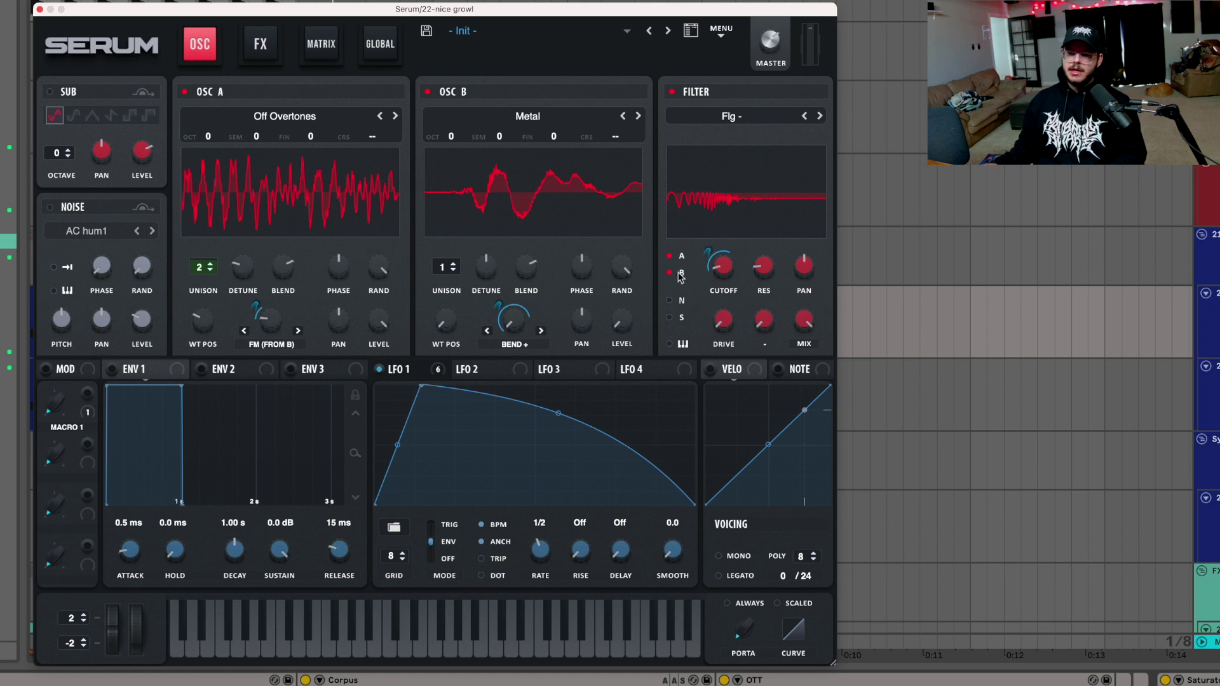
Examine the filter cutoff and Serum's effects chain: Hyper/Dimension, Distortion, Compressor and EQ
{"action": "mouse_move", "coordinate": [711, 273]}
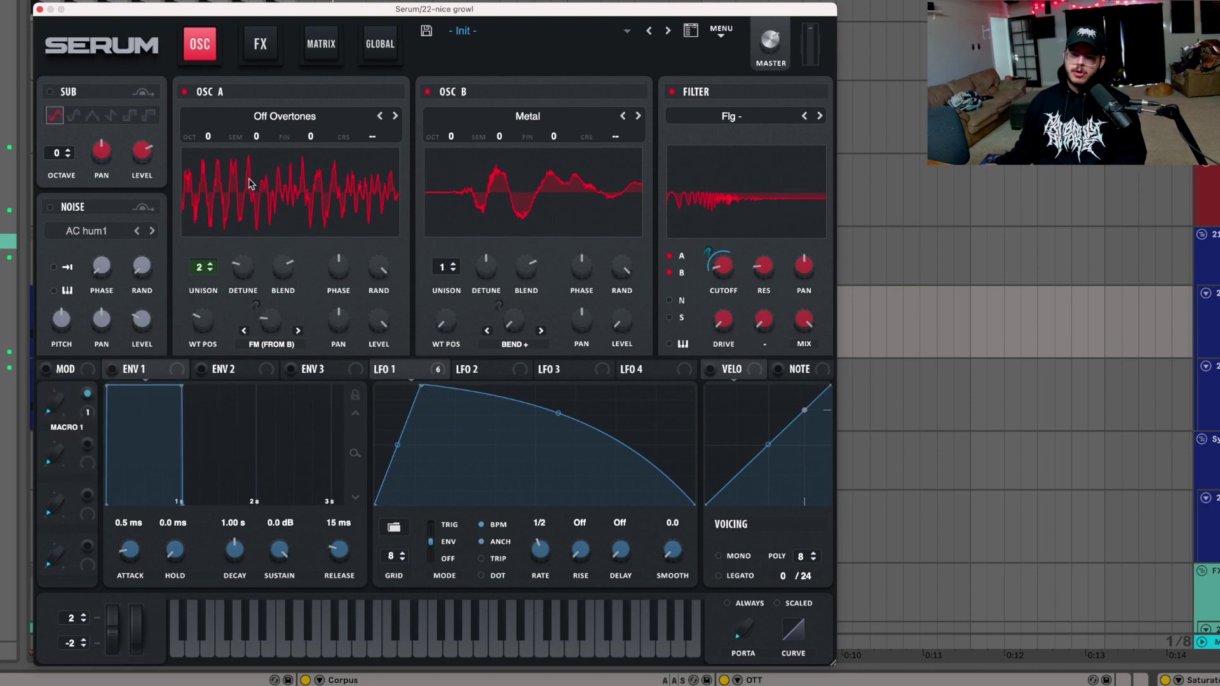
{"action": "left_click", "coordinate": [257, 54]}
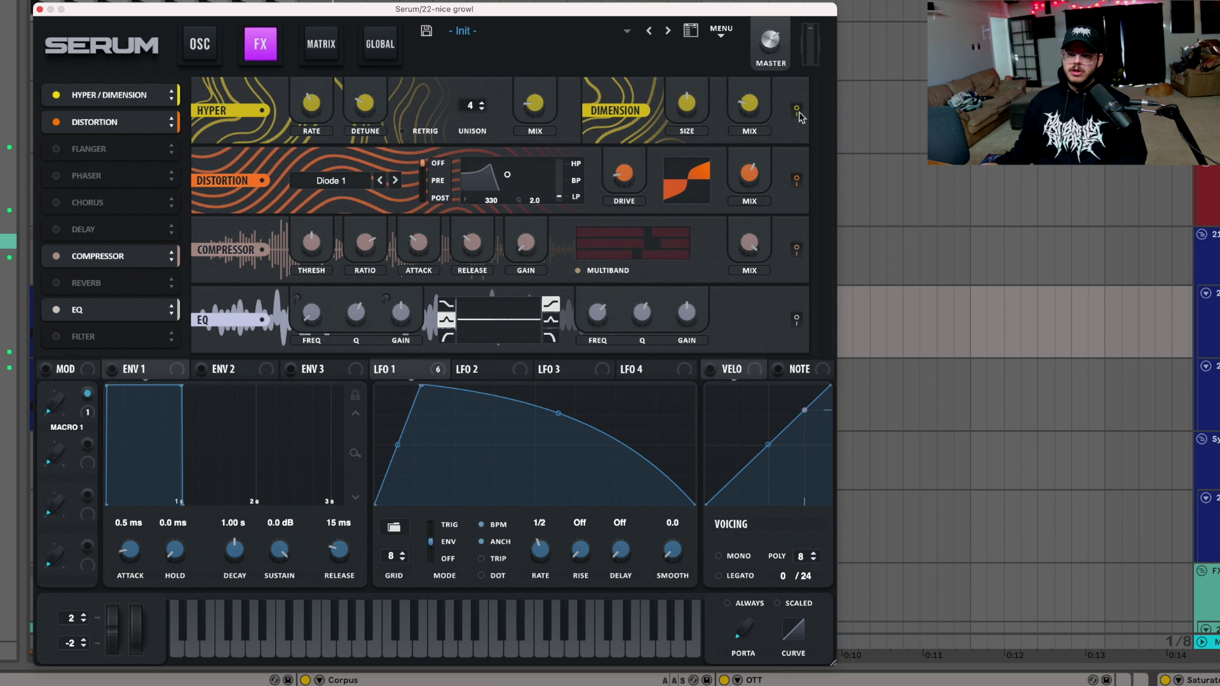
{"action": "mouse_move", "coordinate": [534, 113]}
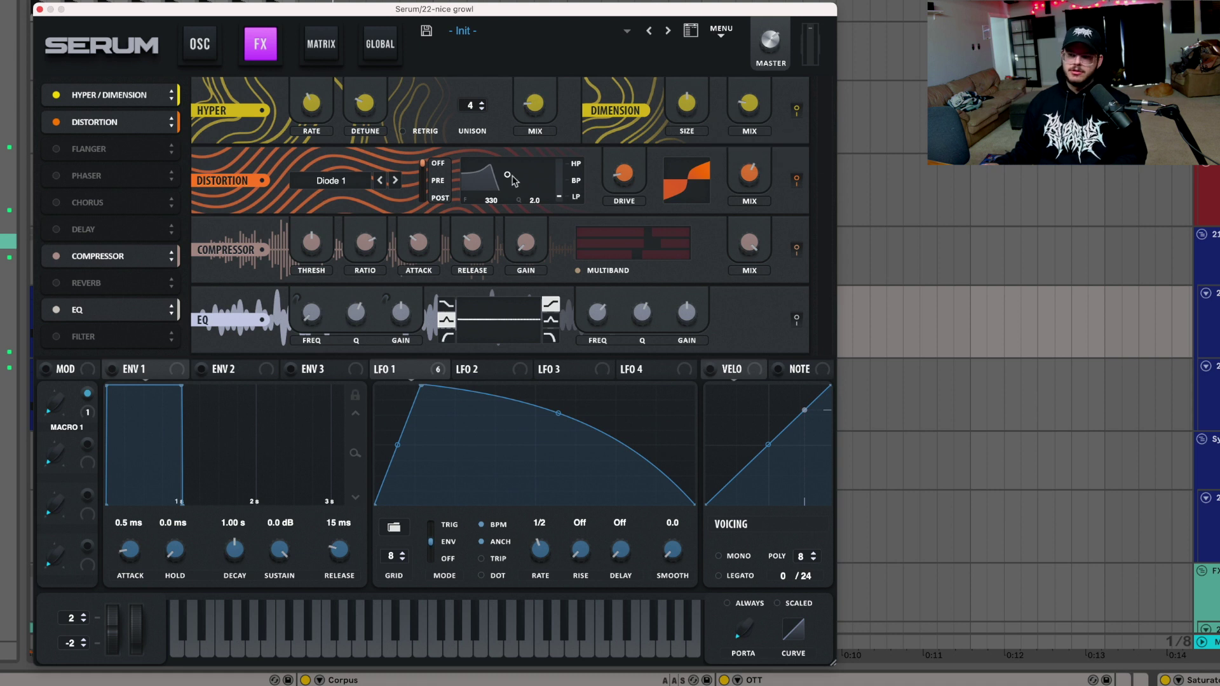
{"action": "mouse_move", "coordinate": [625, 181]}
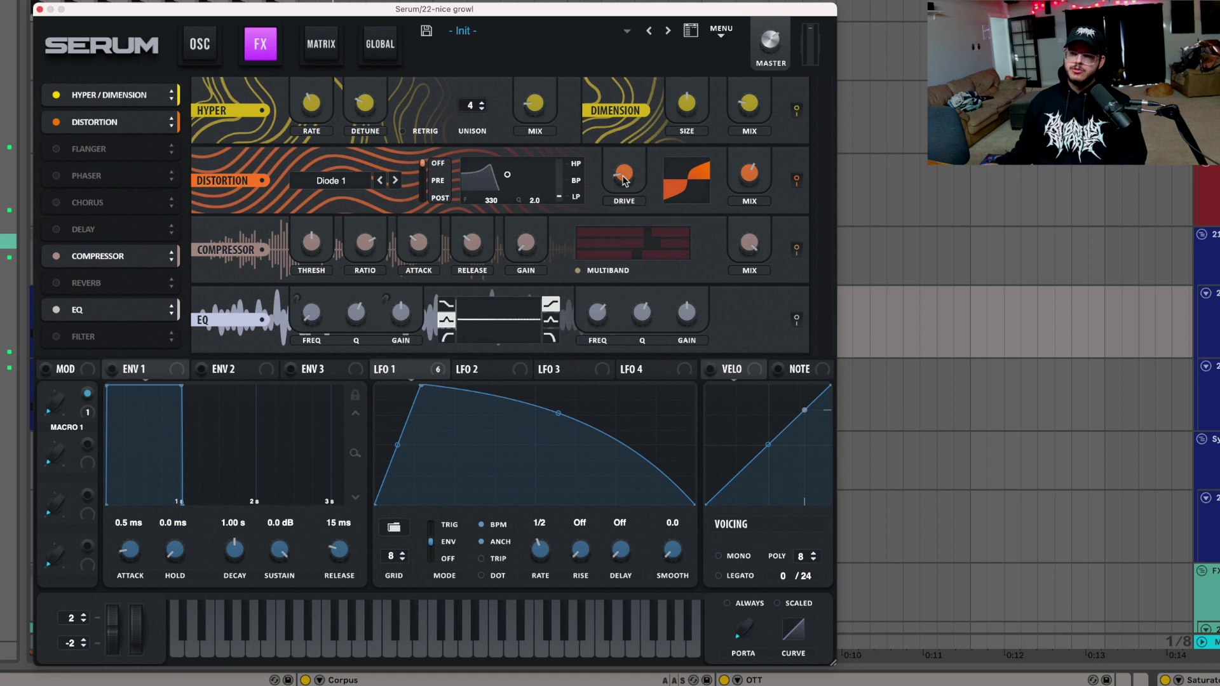
{"action": "mouse_move", "coordinate": [741, 169]}
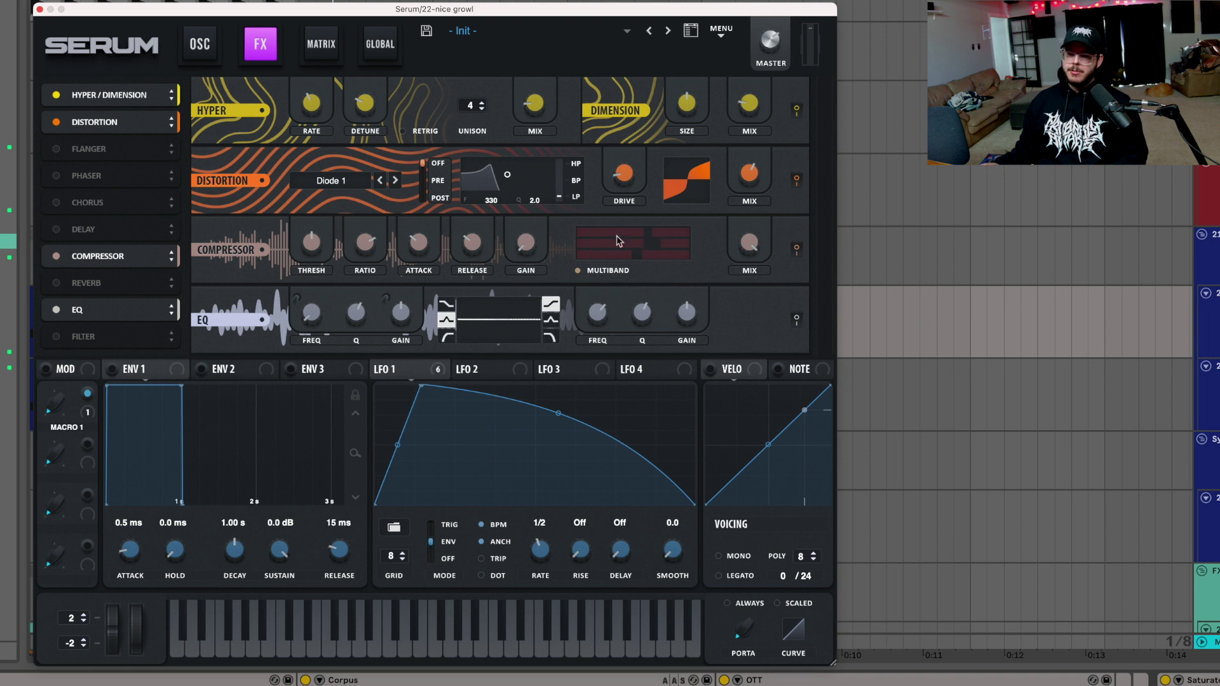
{"action": "mouse_move", "coordinate": [671, 230]}
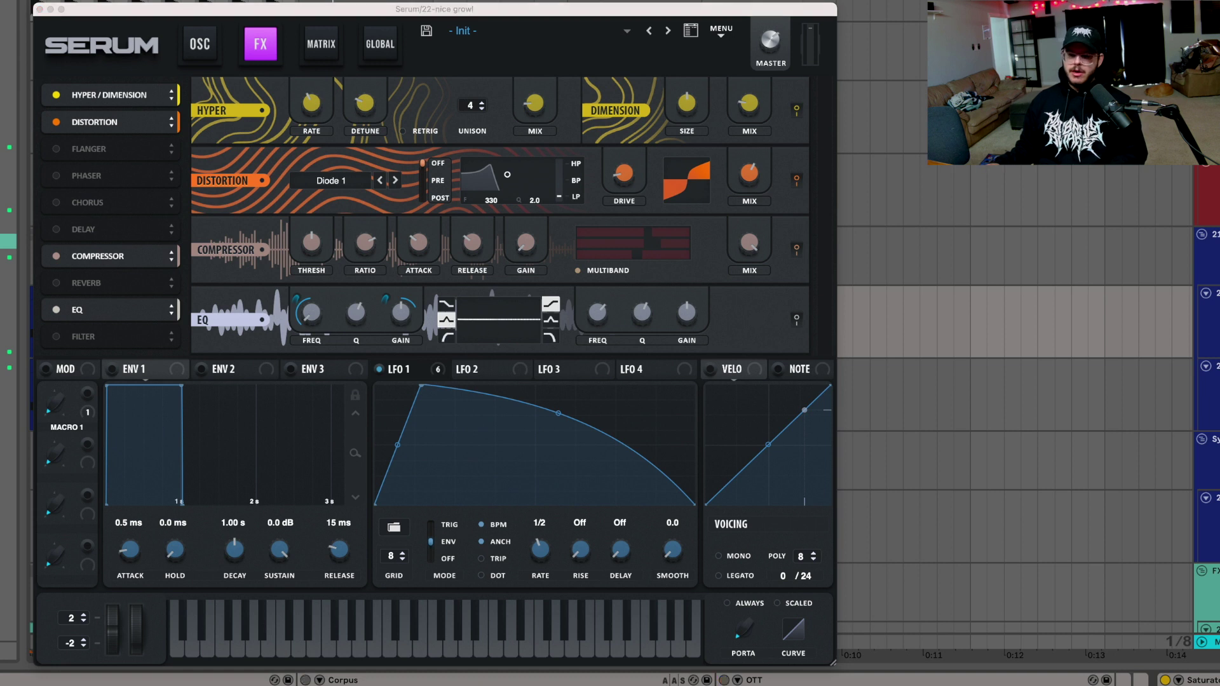
{"action": "left_click", "coordinate": [799, 325]}
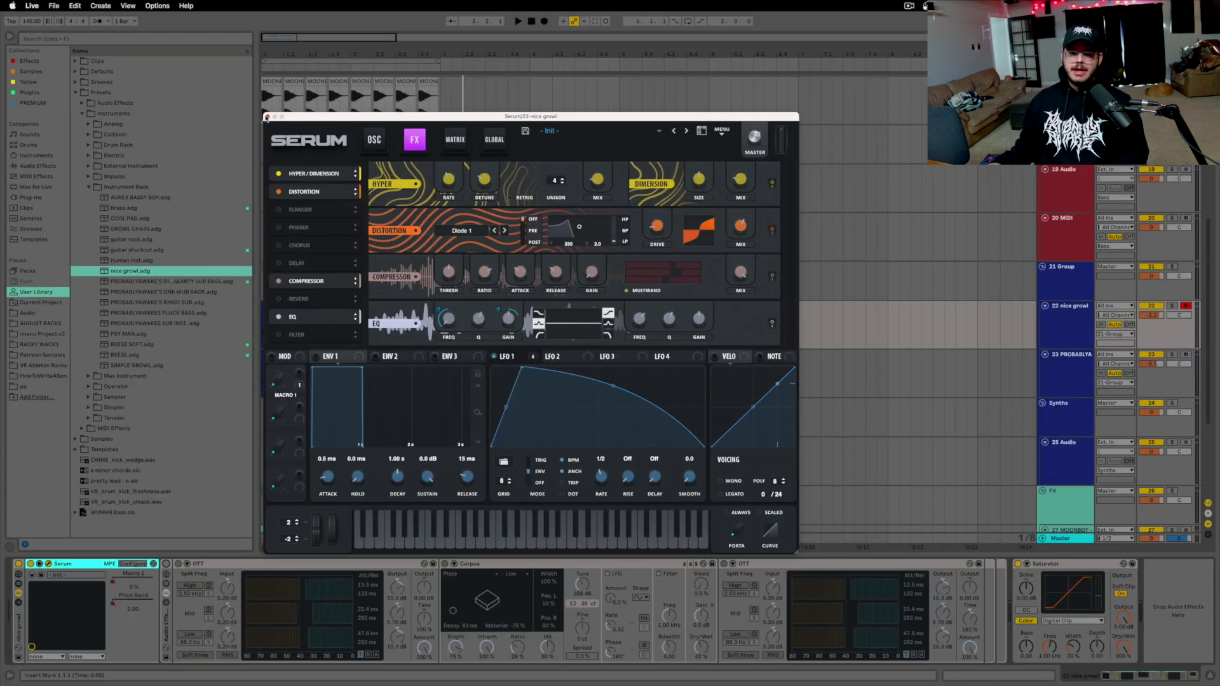
Close Serum and play the nice growl clip from the start of the arrangement with its audio effect rack off
{"action": "left_click", "coordinate": [39, 9]}
{"action": "left_click", "coordinate": [273, 337]}
{"action": "scroll", "coordinate": [267, 397], "scroll_direction": "down", "scroll_amount": 3}
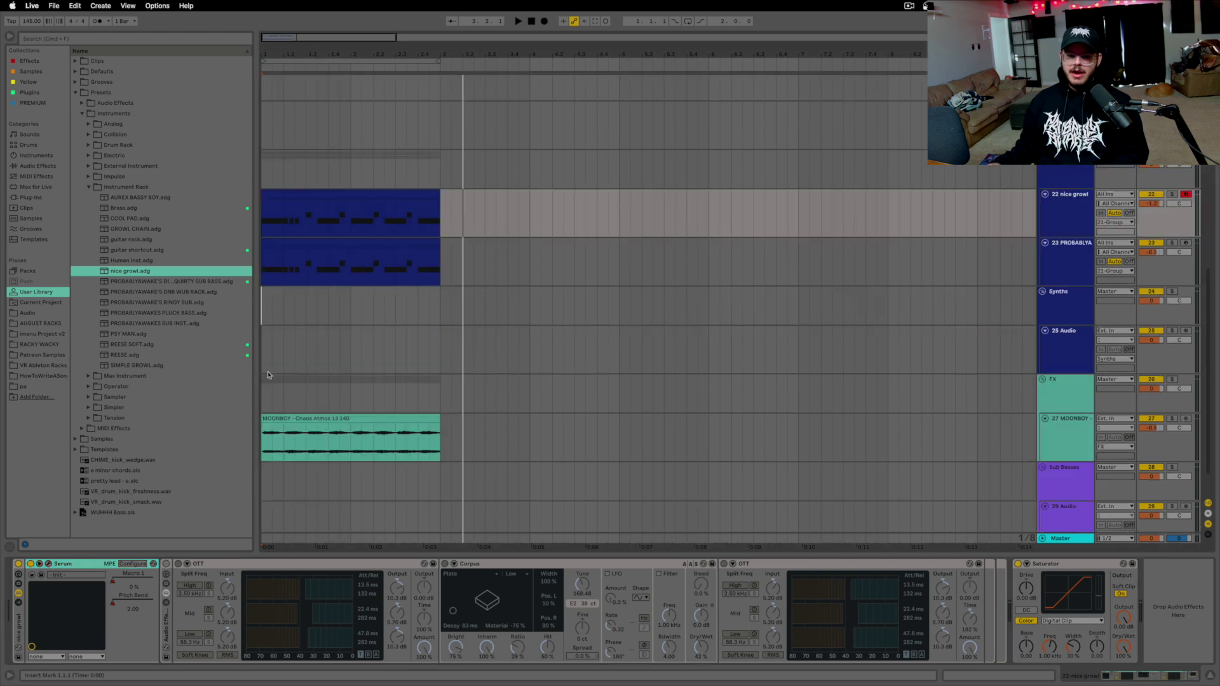
{"action": "left_click", "coordinate": [267, 327]}
{"action": "left_click", "coordinate": [267, 244]}
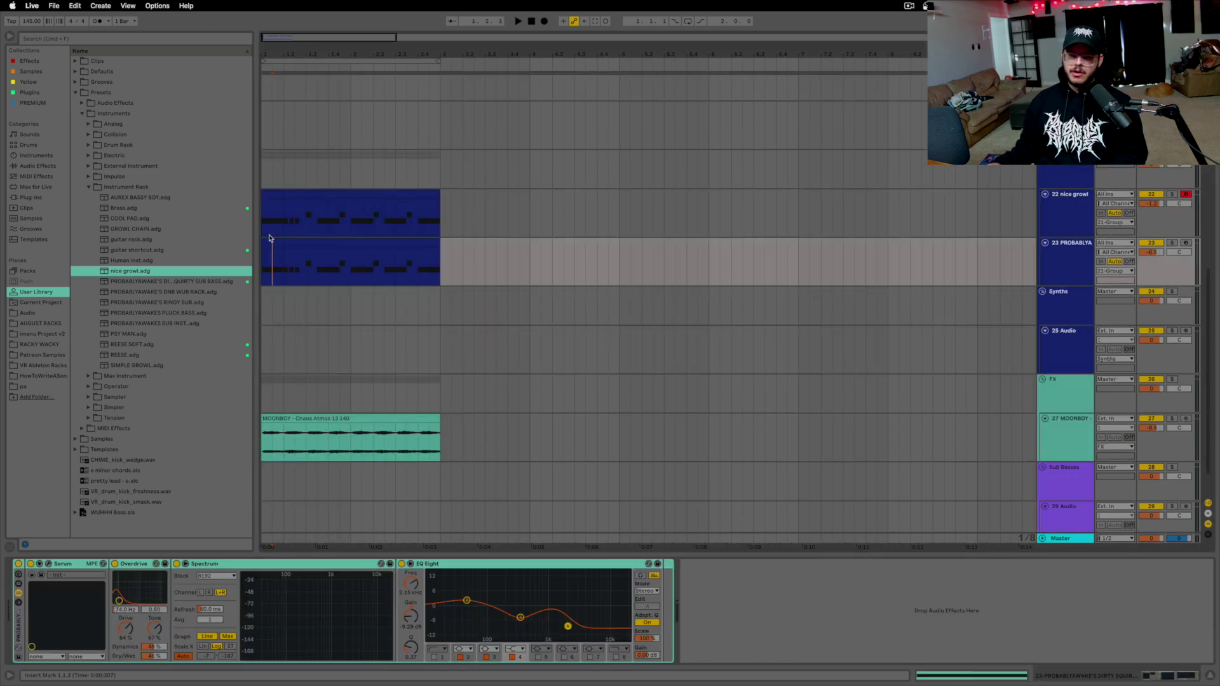
{"action": "left_click", "coordinate": [266, 231]}
{"action": "scroll", "coordinate": [575, 328], "scroll_direction": "up", "scroll_amount": 1}
{"action": "key", "text": "space"}
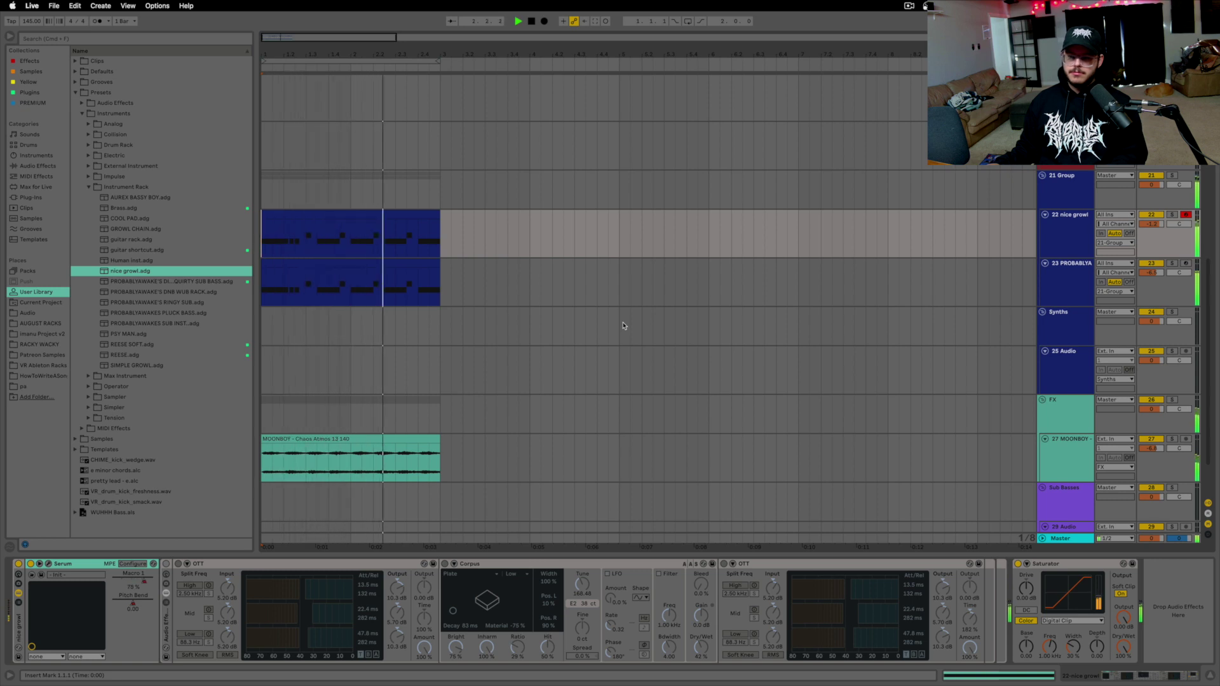
{"action": "key", "text": "space"}
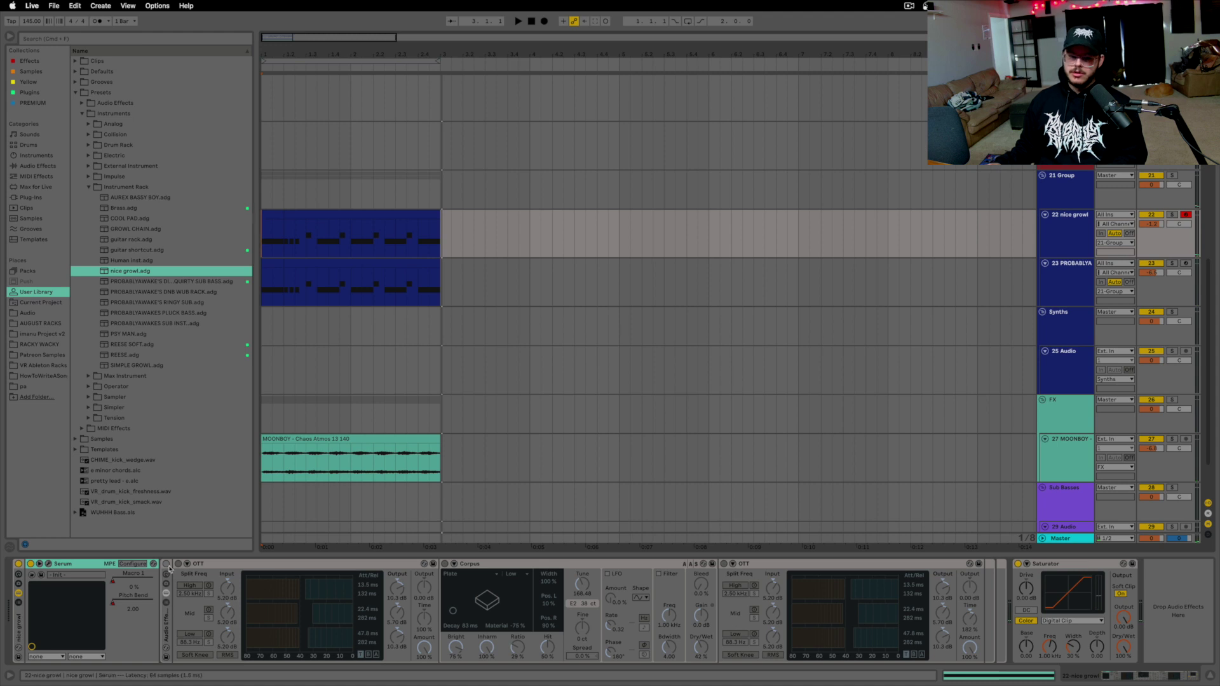
With the growl's audio effect rack active, bypass the second OTT, the Corpus and the first OTT inside it
{"action": "left_click", "coordinate": [282, 562]}
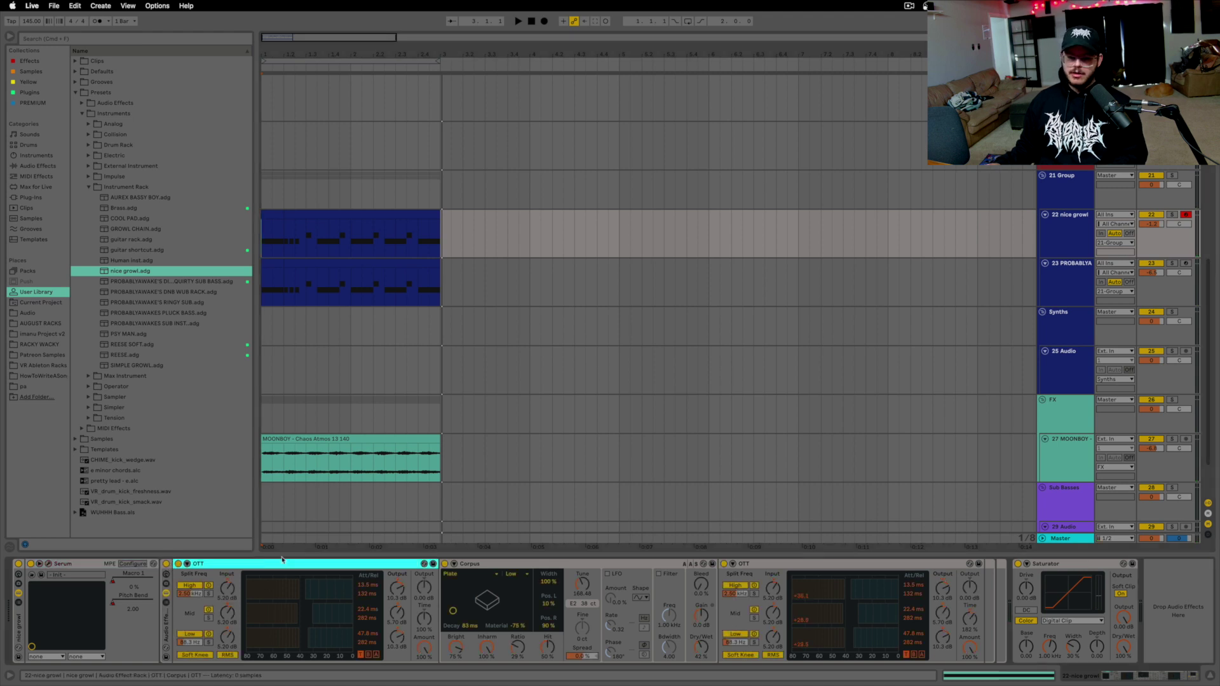
{"action": "left_click", "coordinate": [837, 562]}
{"action": "left_click", "coordinate": [724, 564]}
{"action": "left_click", "coordinate": [445, 564]}
{"action": "left_click", "coordinate": [244, 563]}
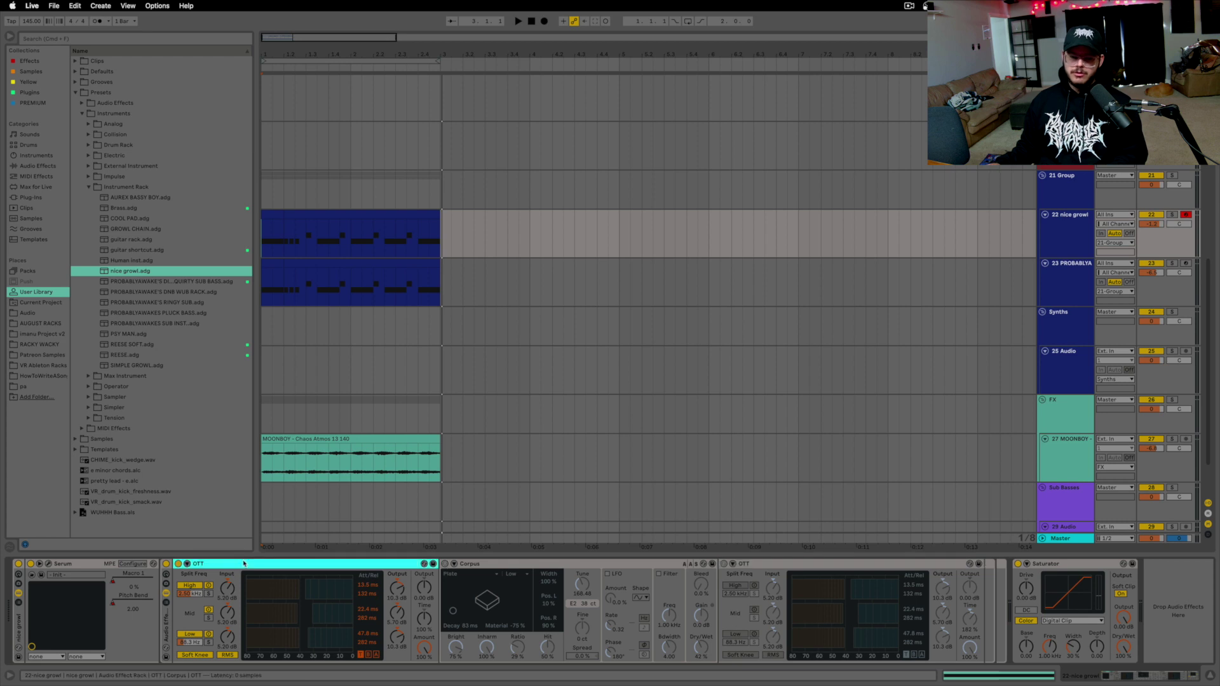
{"action": "left_click", "coordinate": [178, 564]}
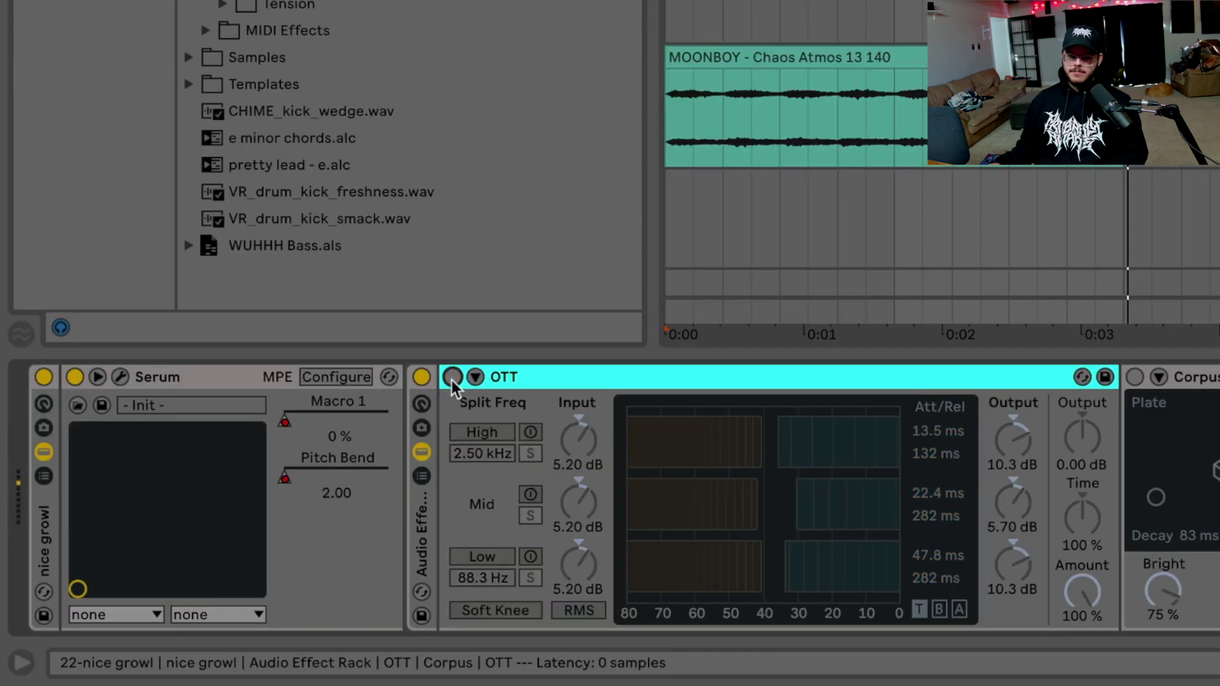
Reactivate the first OTT and the Corpus, keeping Corpus on the Plate resonator type
{"action": "left_click", "coordinate": [453, 379]}
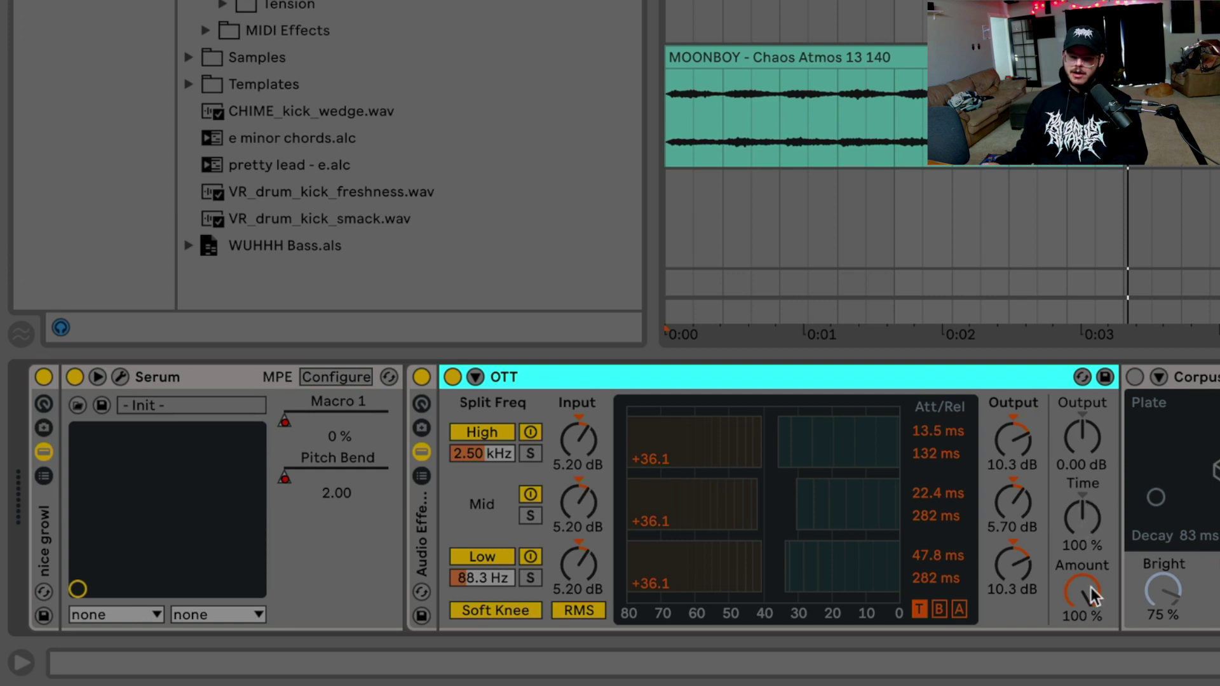
{"action": "left_click", "coordinate": [1195, 377]}
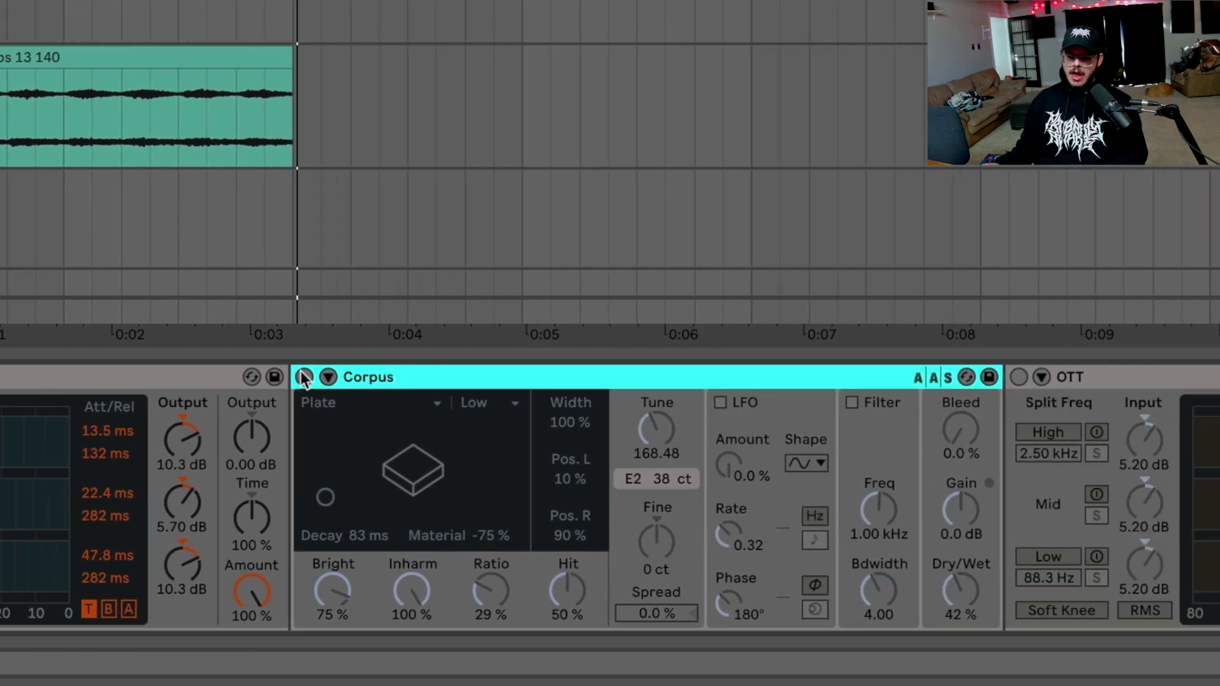
{"action": "left_click", "coordinate": [1004, 377]}
{"action": "left_click", "coordinate": [391, 405]}
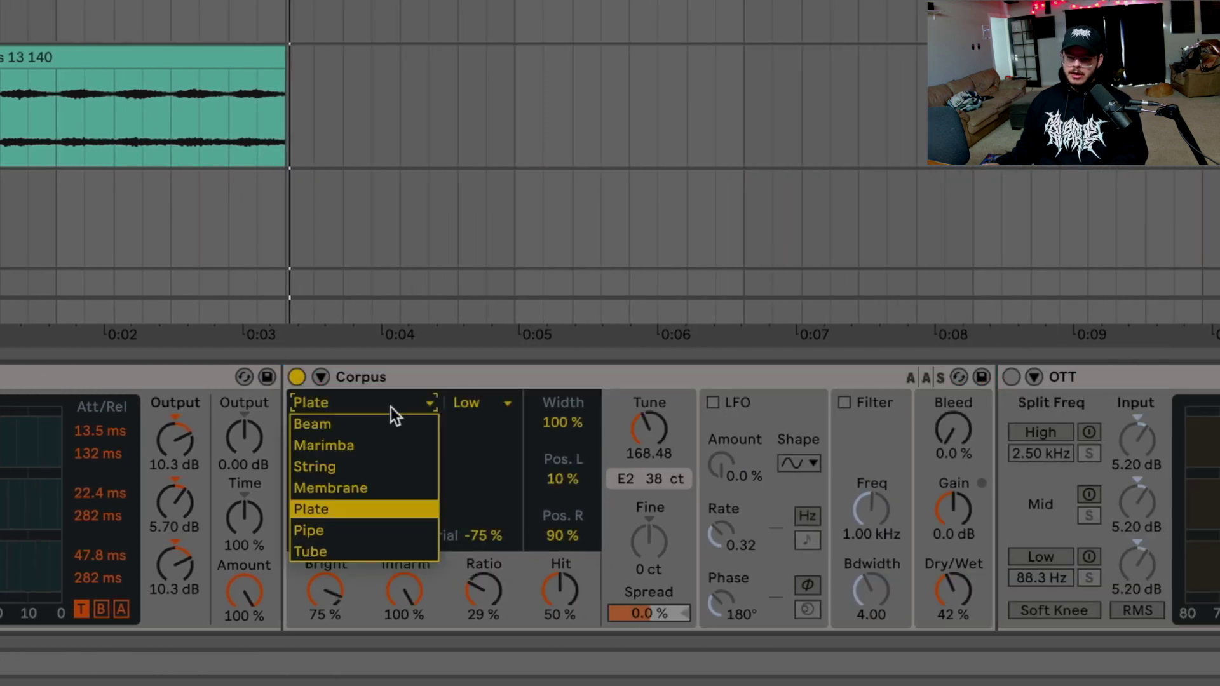
{"action": "left_click", "coordinate": [499, 377]}
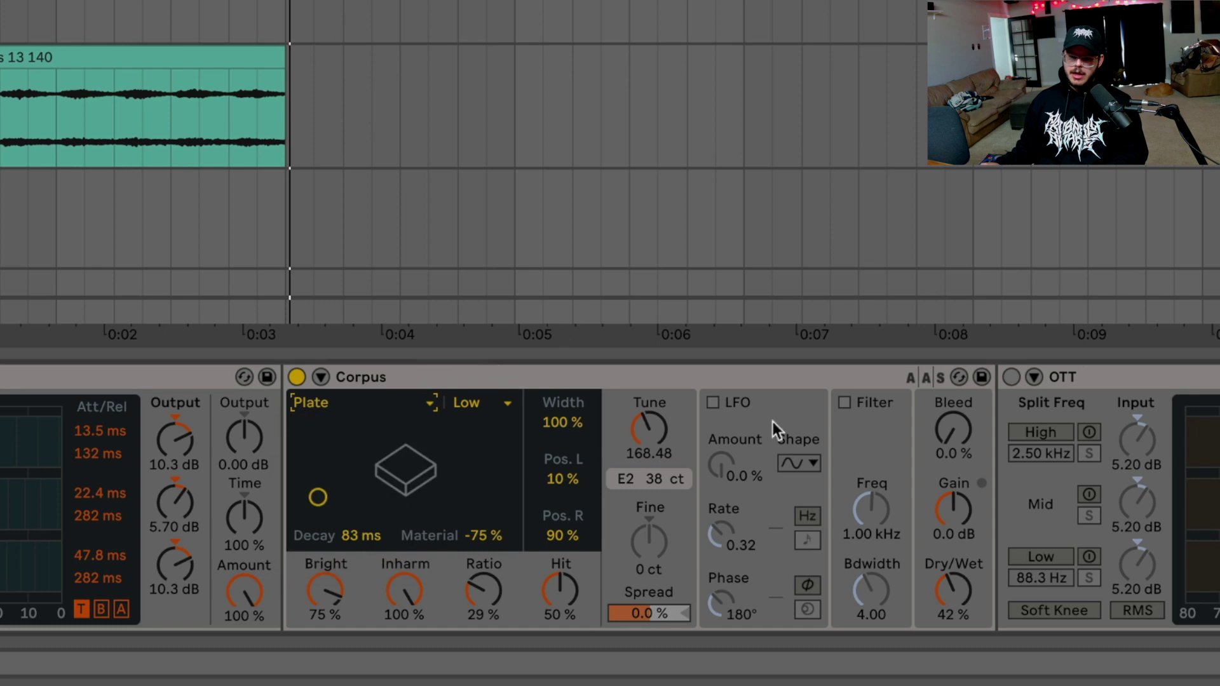
Raise Corpus's Dry/Wet to 100 % and try the High and Med quality settings before returning to Low
{"action": "left_click_drag", "start_coordinate": [947, 614], "coordinate": [947, 572]}
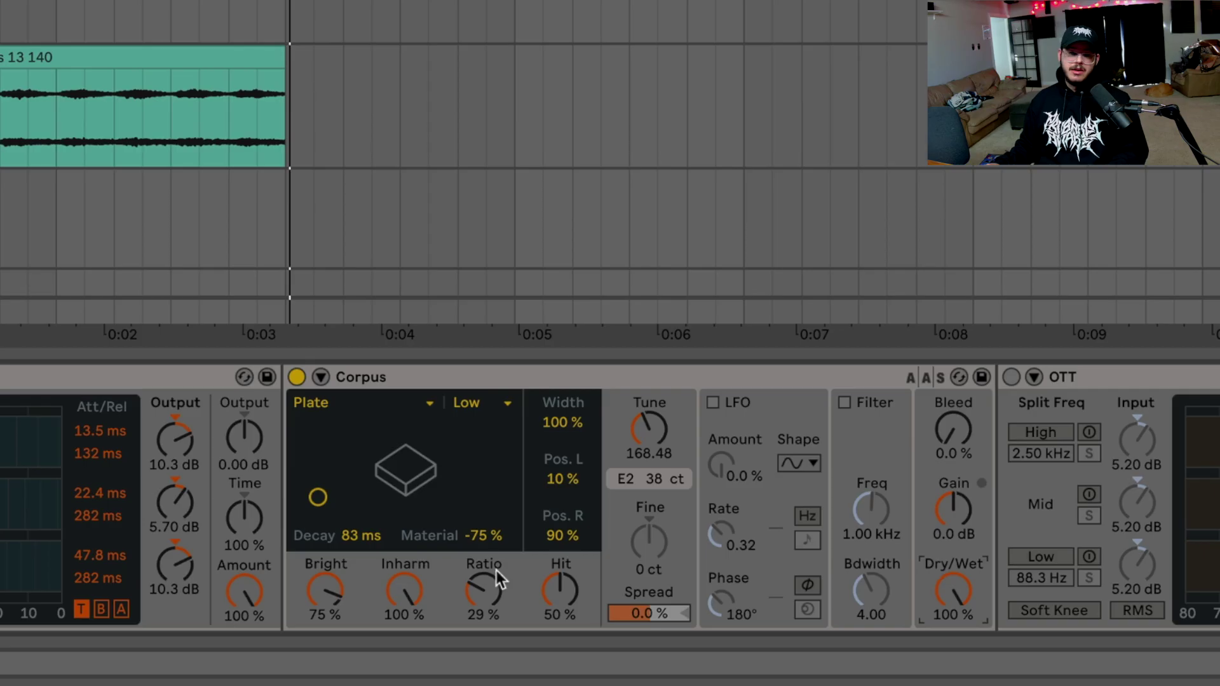
{"action": "left_click_drag", "start_coordinate": [966, 610], "coordinate": [1019, 604]}
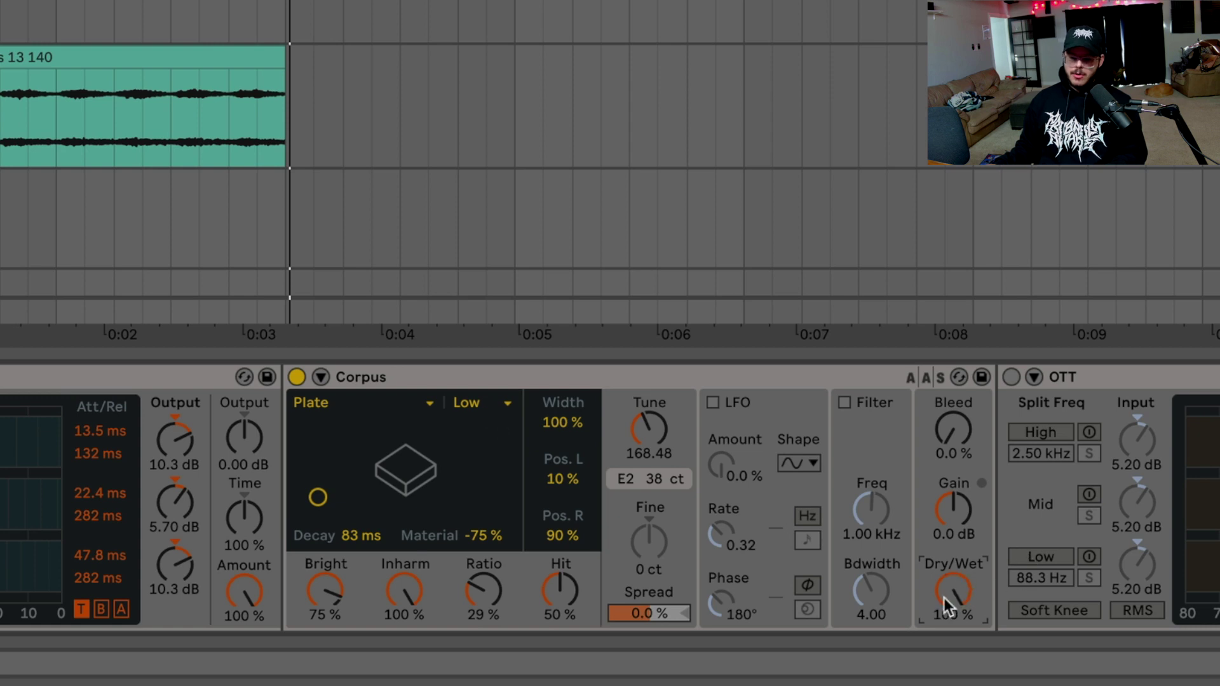
{"action": "left_click", "coordinate": [483, 405]}
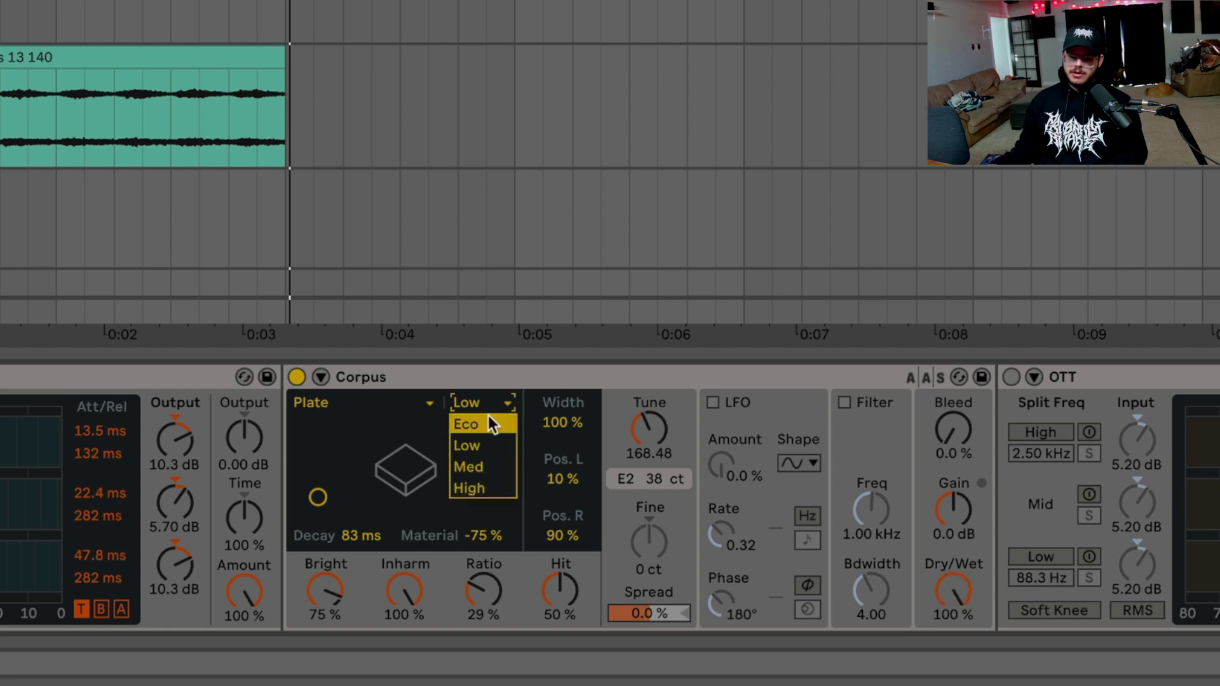
{"action": "left_click", "coordinate": [489, 489]}
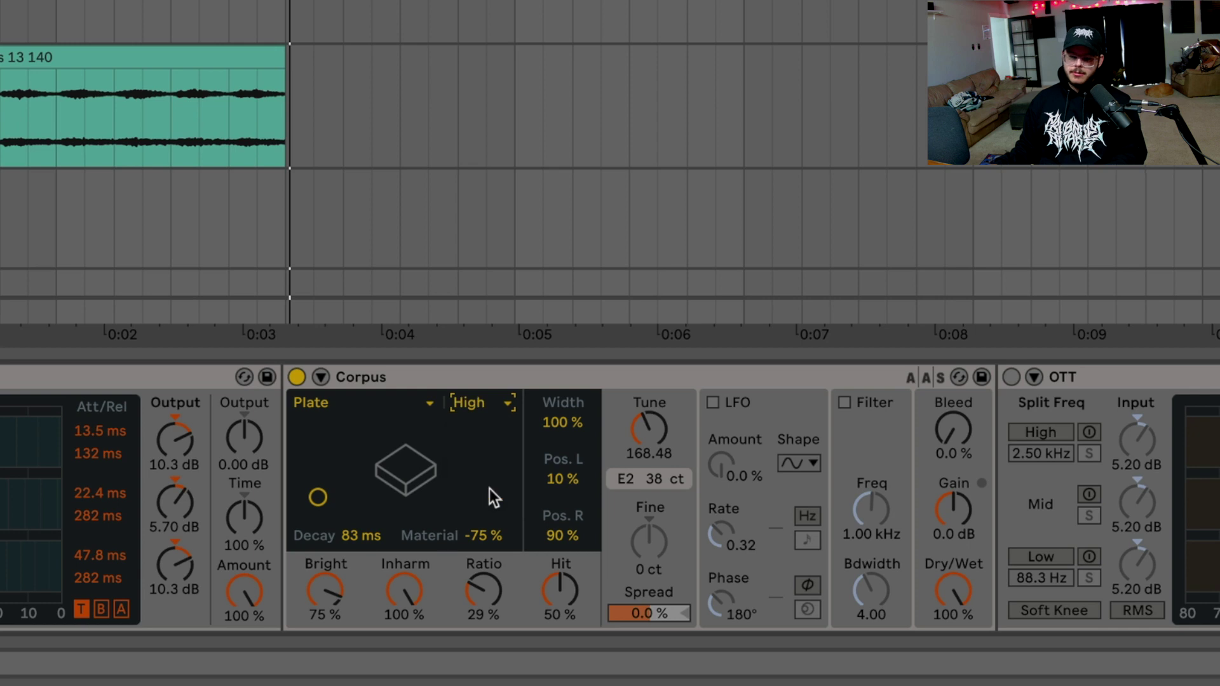
{"action": "left_click", "coordinate": [489, 405]}
{"action": "left_click", "coordinate": [497, 463]}
{"action": "left_click", "coordinate": [492, 401]}
{"action": "left_click", "coordinate": [491, 445]}
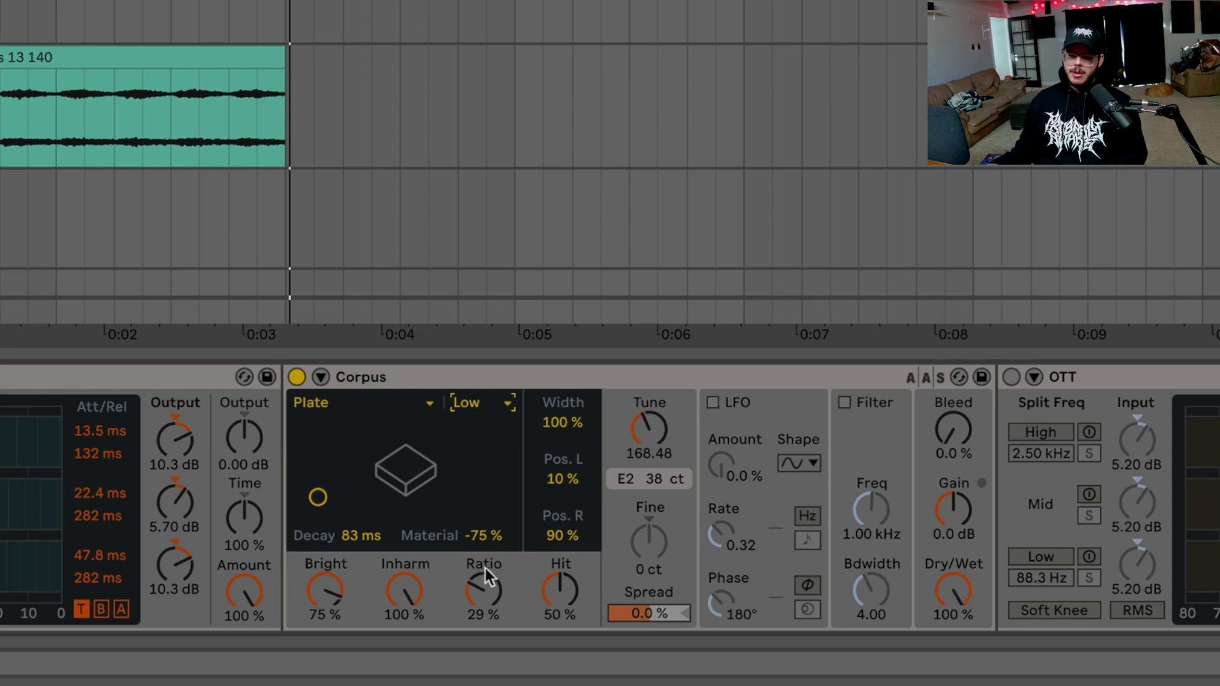
Set Corpus's Dry/Wet to 42 % and reactivate the second OTT
{"action": "left_click_drag", "start_coordinate": [948, 585], "coordinate": [948, 583]}
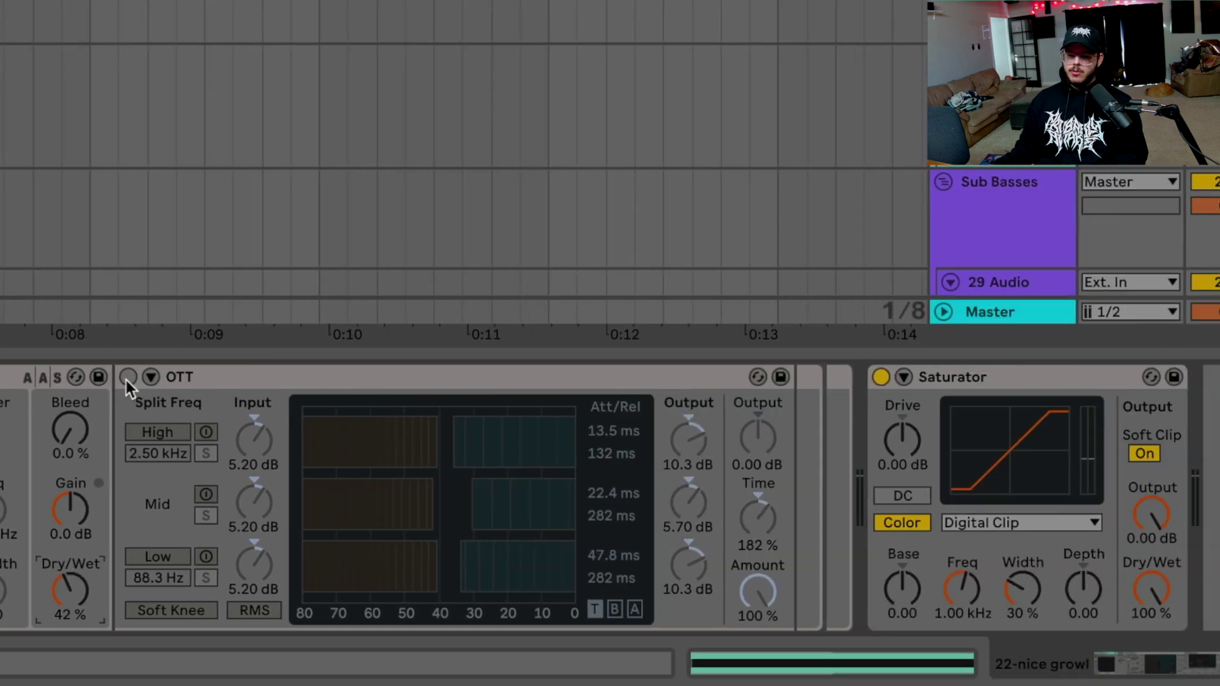
{"action": "left_click", "coordinate": [127, 377]}
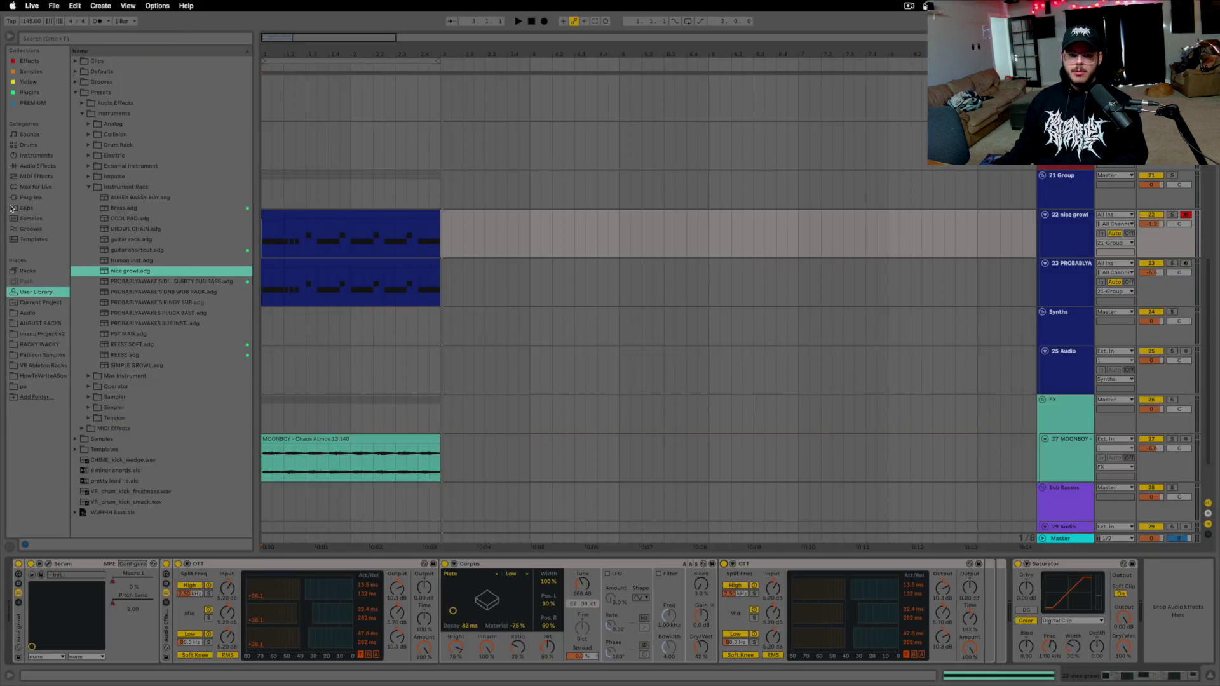
Add an EQ Eight after the second OTT in the growl's rack and set its first band to a low cut
{"action": "left_click", "coordinate": [36, 177]}
{"action": "left_click", "coordinate": [36, 167]}
{"action": "left_click_drag", "start_coordinate": [99, 228], "coordinate": [1015, 605]}
{"action": "left_click", "coordinate": [993, 649]}
{"action": "left_click", "coordinate": [990, 580]}
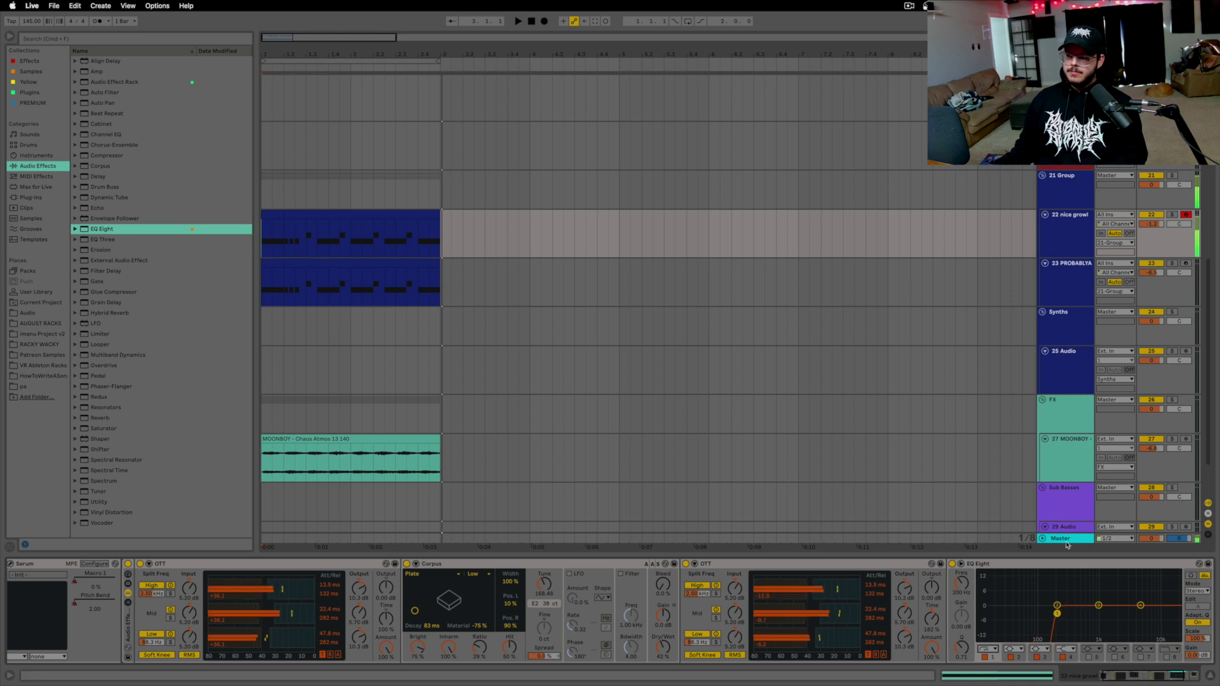
Bypass and reactivate the EQ Eight, and audition the sub bass track soloed on its own and with the nice growl track
{"action": "left_click", "coordinate": [952, 565]}
{"action": "left_click", "coordinate": [952, 564]}
{"action": "left_click", "coordinate": [1172, 263]}
{"action": "key", "text": "space"}
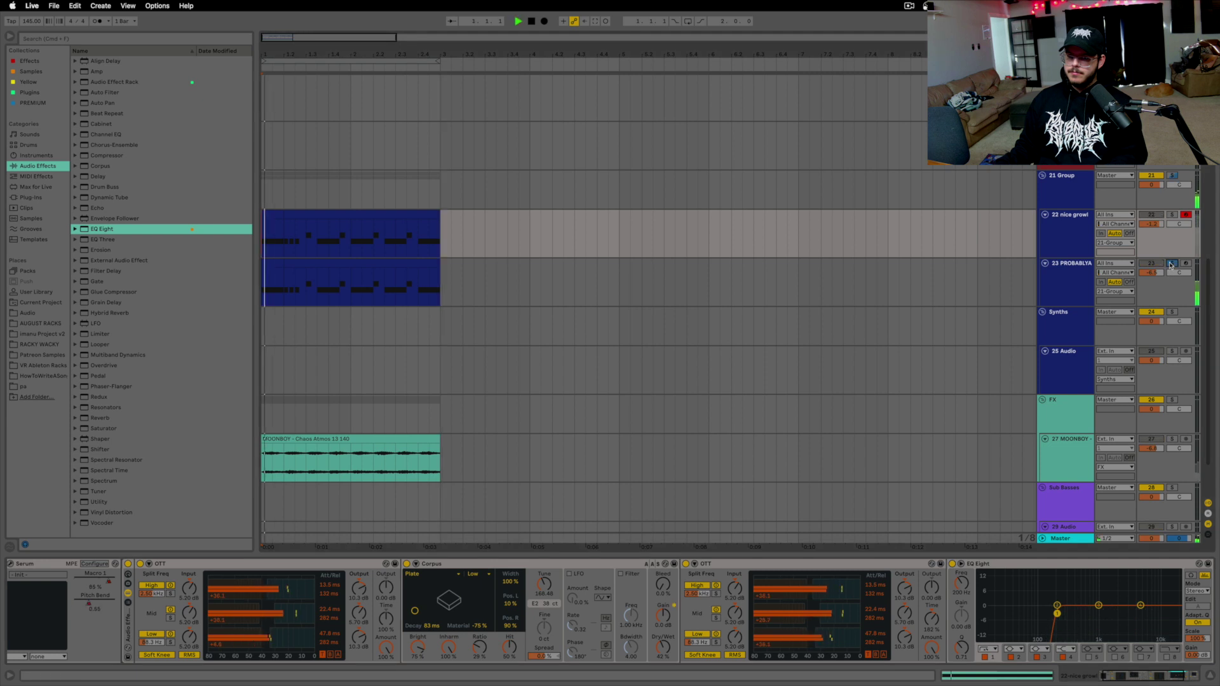
{"action": "left_click", "coordinate": [1172, 215]}
{"action": "key", "text": "space"}
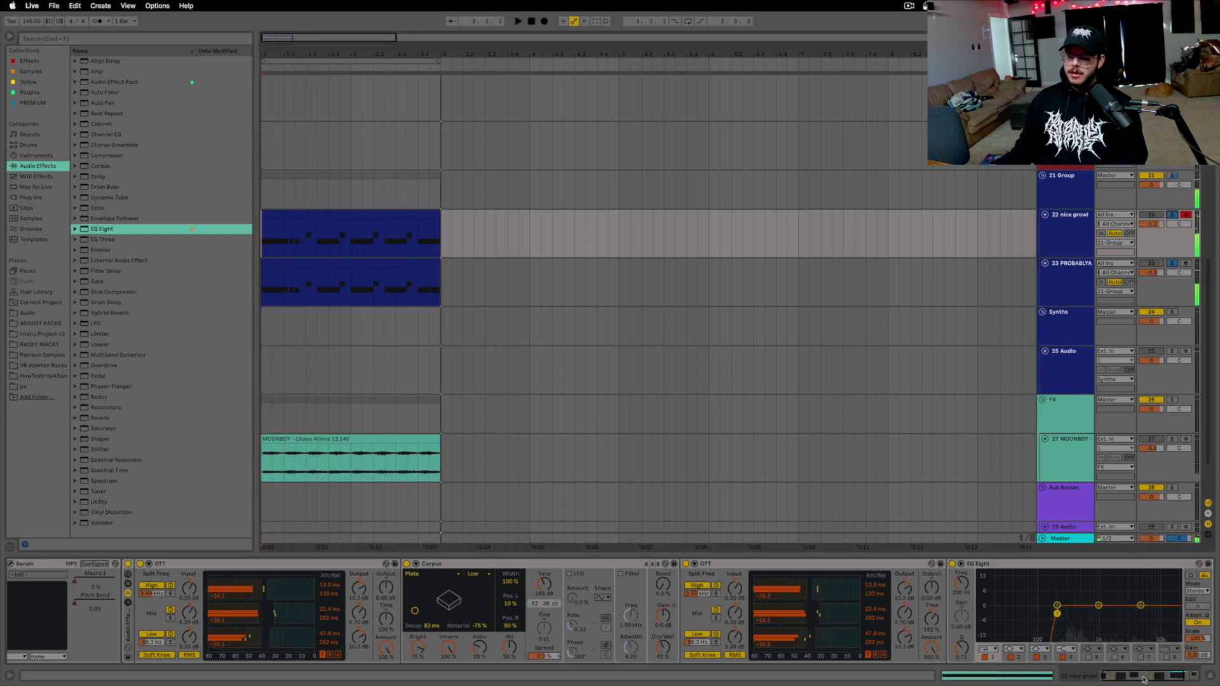
Hide the device view and unsolo the nice growl and sub bass tracks
{"action": "key", "text": "super+alt+l"}
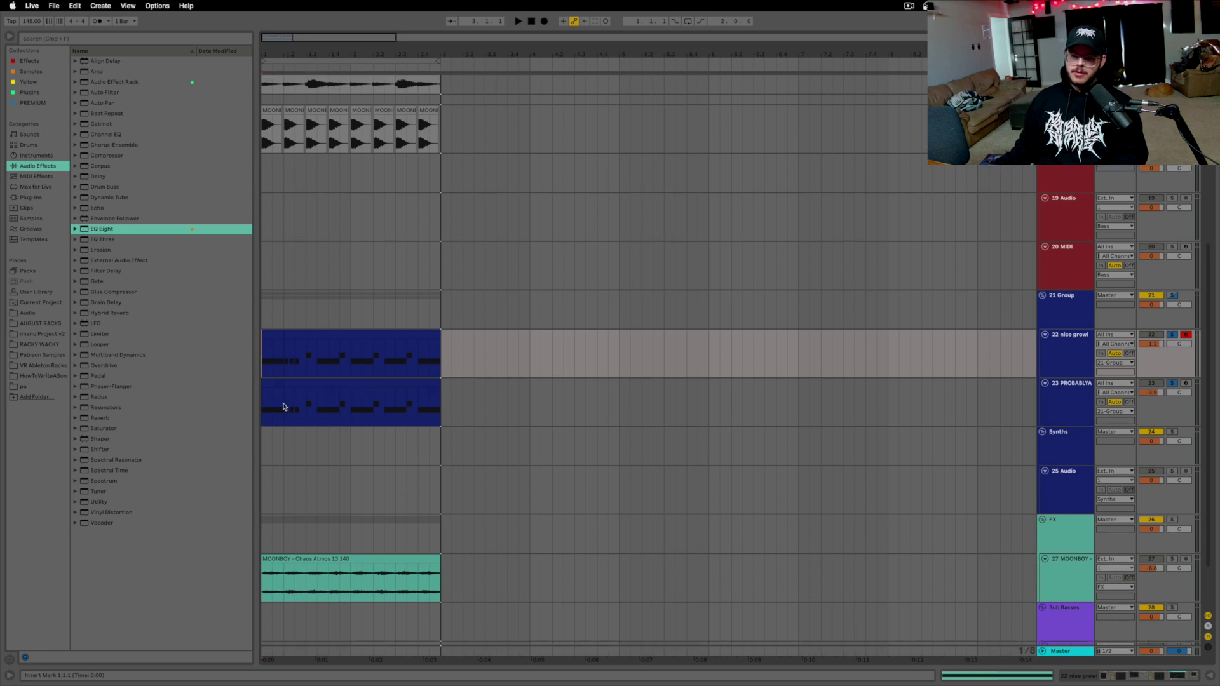
{"action": "left_click", "coordinate": [284, 407]}
{"action": "left_click", "coordinate": [1172, 383]}
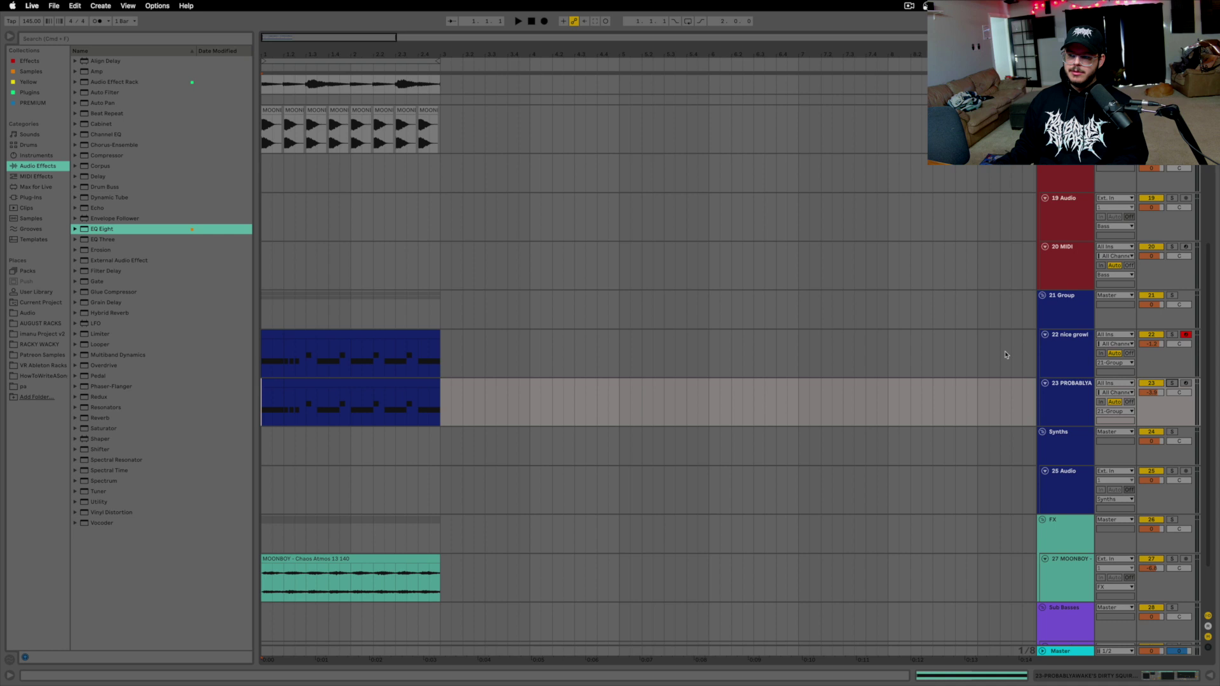
Show automation in the arrangement and display Serum's Macro 1 envelope in its own lane on the nice growl track
{"action": "right_click", "coordinate": [1060, 343]}
{"action": "left_click", "coordinate": [1144, 527]}
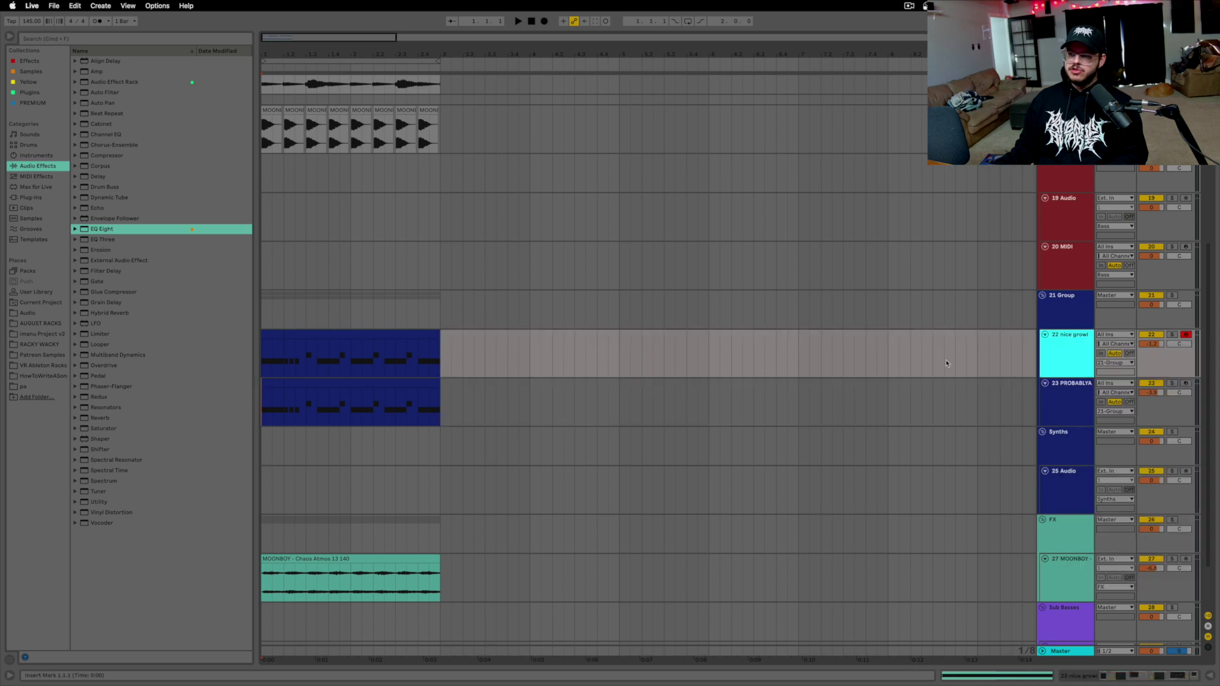
{"action": "key", "text": "a"}
{"action": "left_click", "coordinate": [1067, 343]}
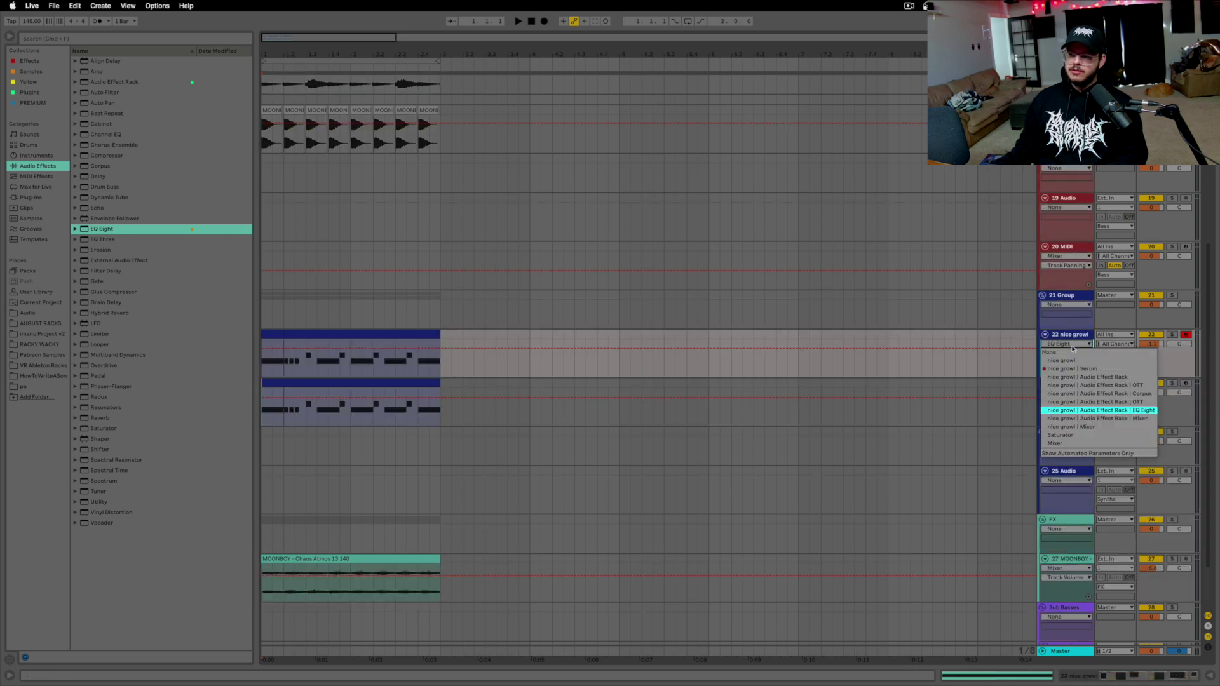
{"action": "left_click", "coordinate": [1069, 371]}
{"action": "left_click", "coordinate": [1088, 372]}
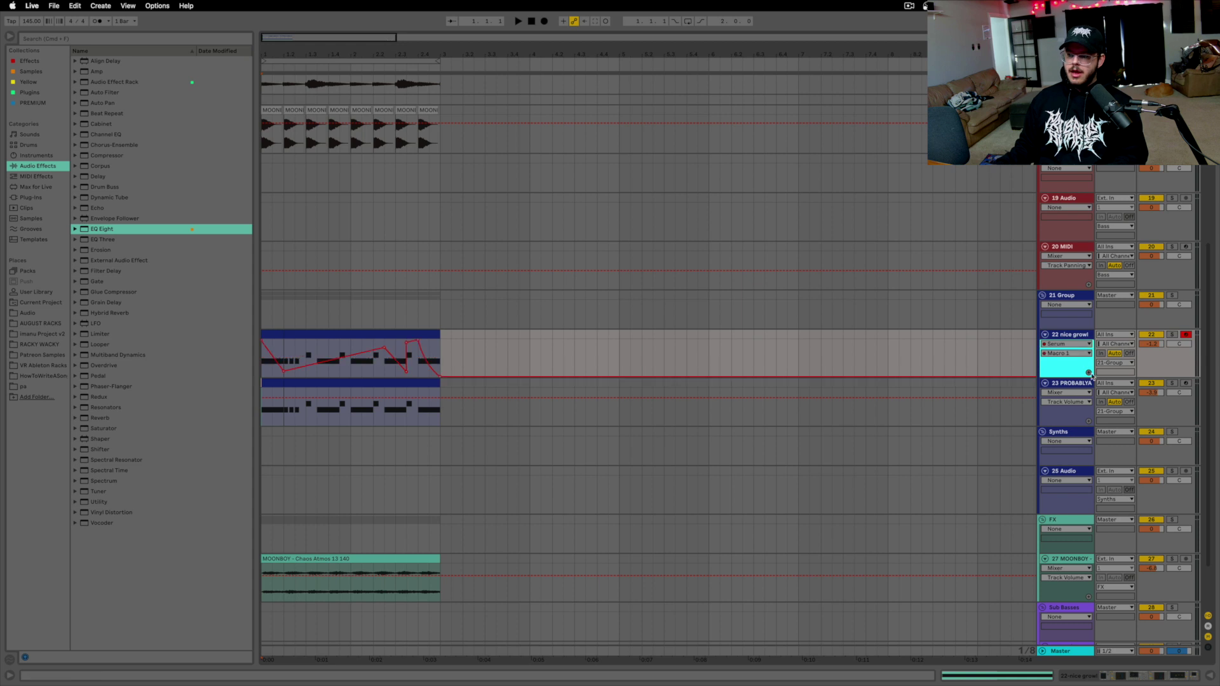
Display Serum's Pitch Bend automation on the nice growl track and on the sub bass track below it
{"action": "left_click", "coordinate": [1078, 354]}
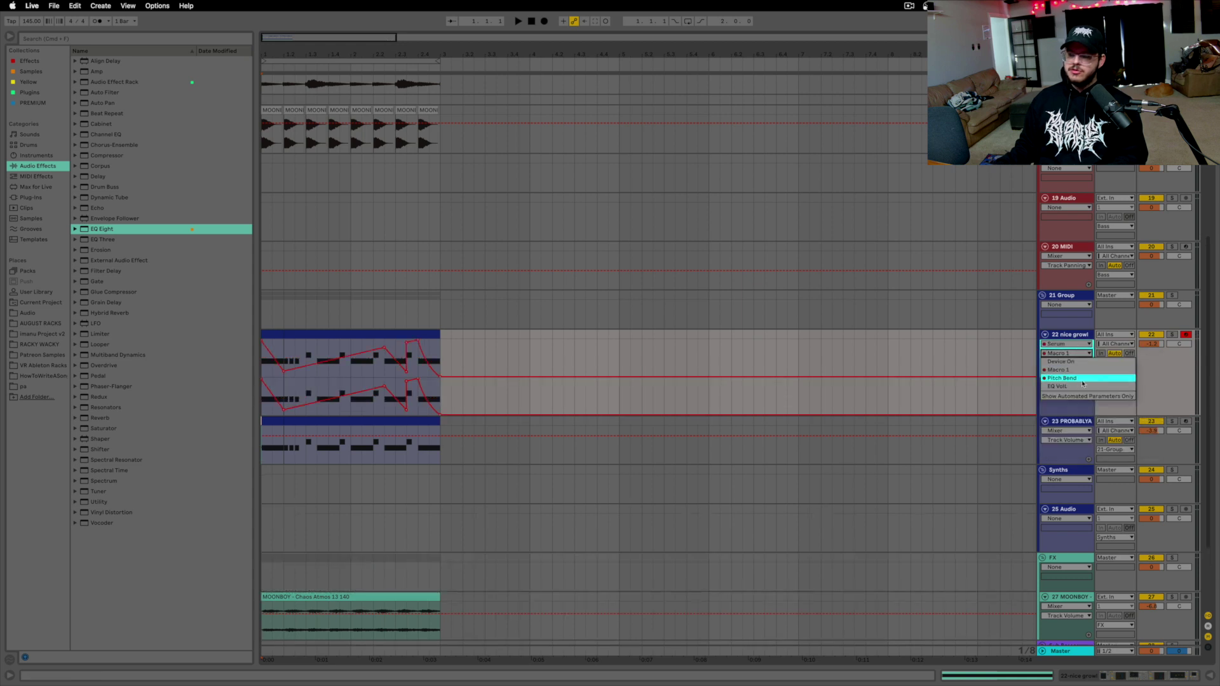
{"action": "left_click", "coordinate": [1061, 378]}
{"action": "left_click", "coordinate": [1068, 450]}
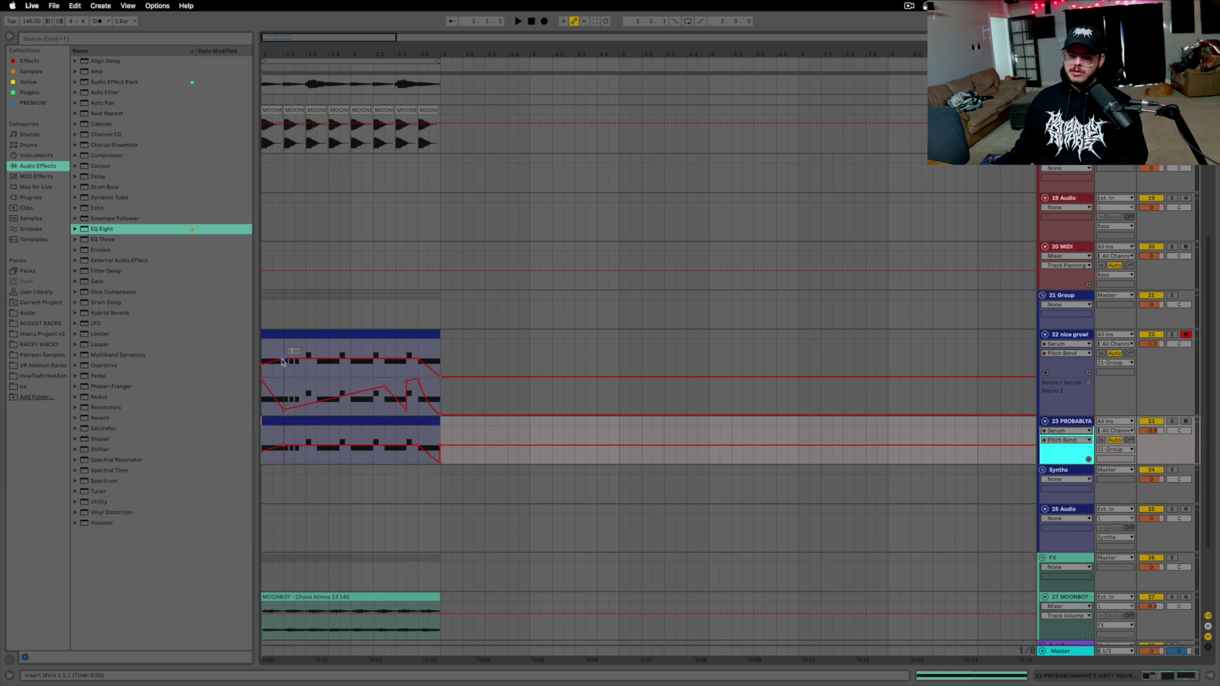
Play the arrangement from the start with looping switched on
{"action": "key", "text": "plus"}
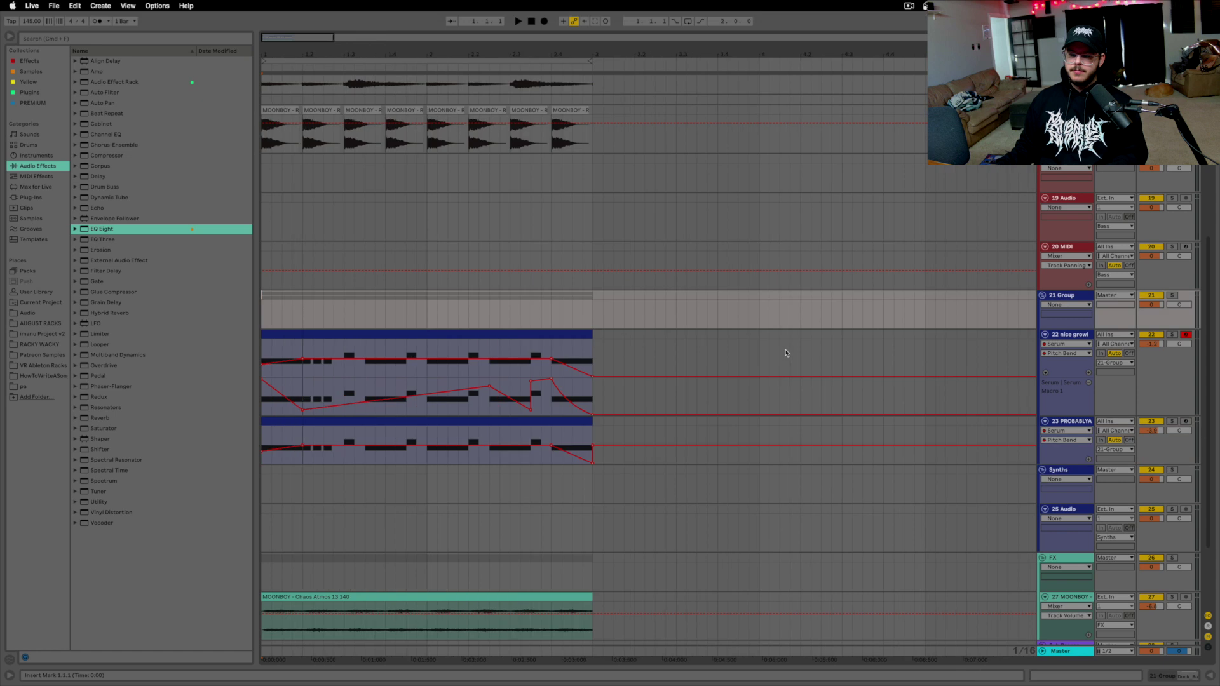
{"action": "key", "text": "space"}
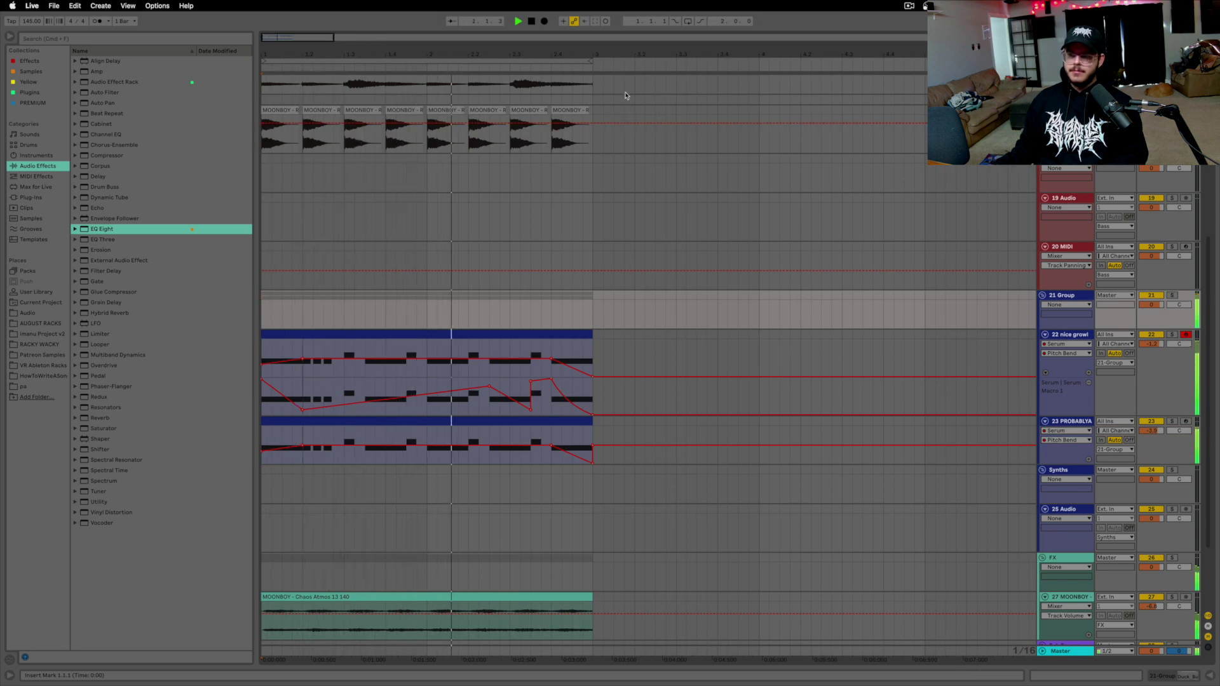
{"action": "left_click", "coordinate": [688, 21]}
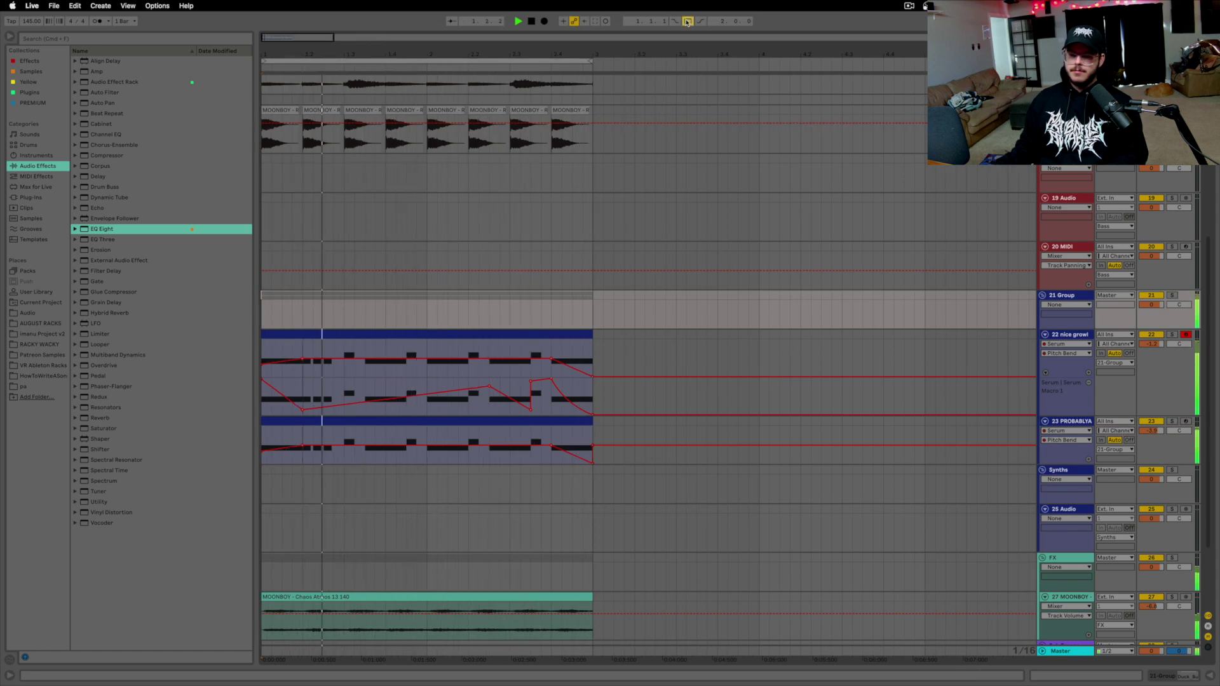